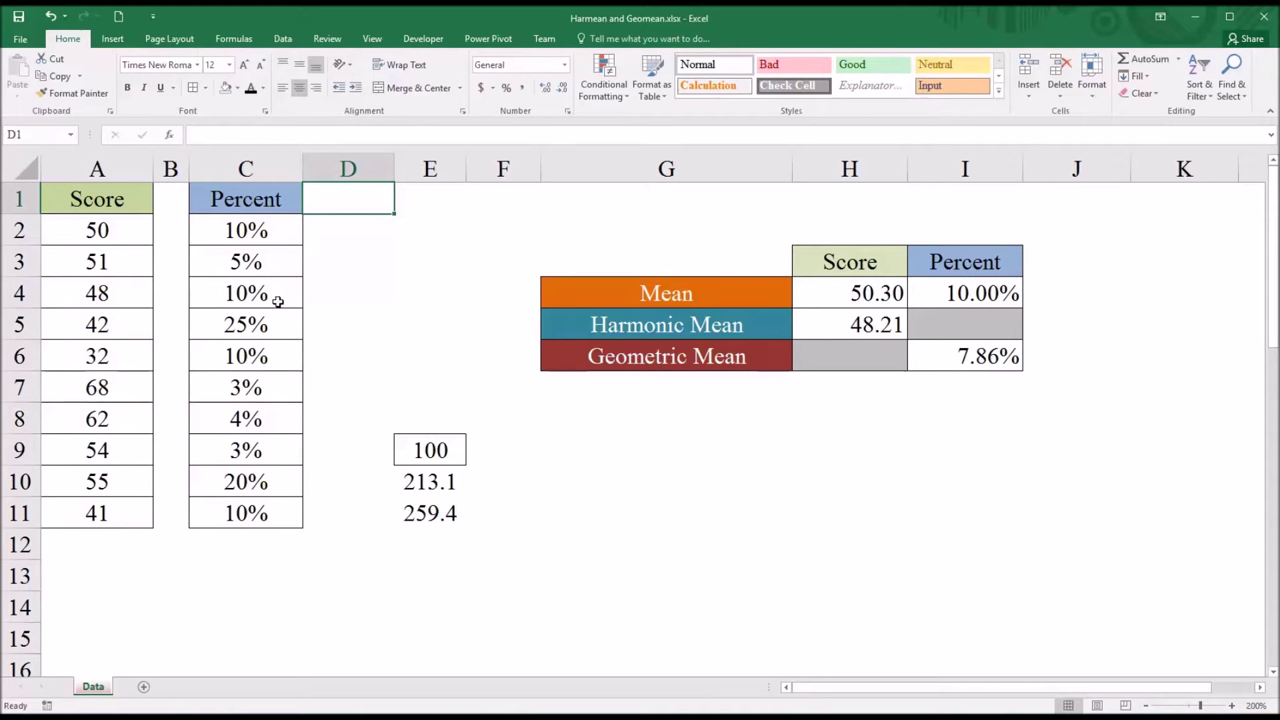
# Inspect the score range A2:A11 and the Mean formula in H4.
pyautogui.click(105, 200)
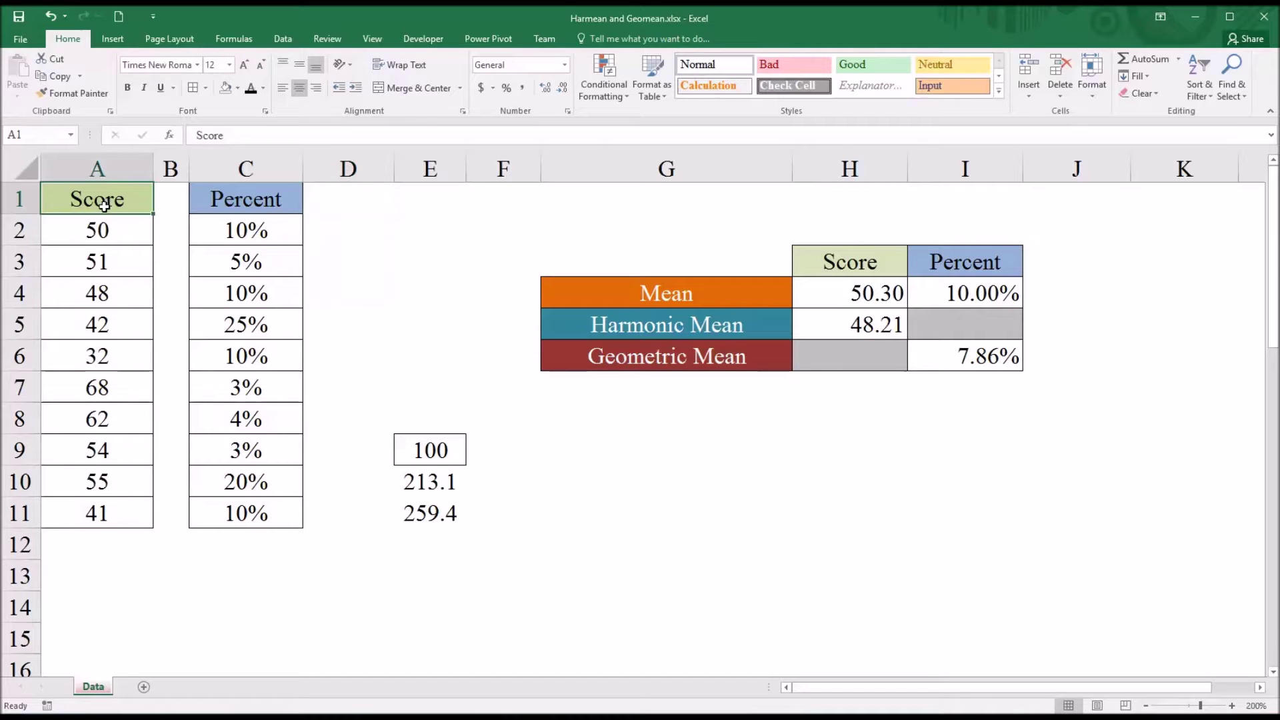
pyautogui.moveTo(98, 230); pyautogui.dragTo(96, 512)
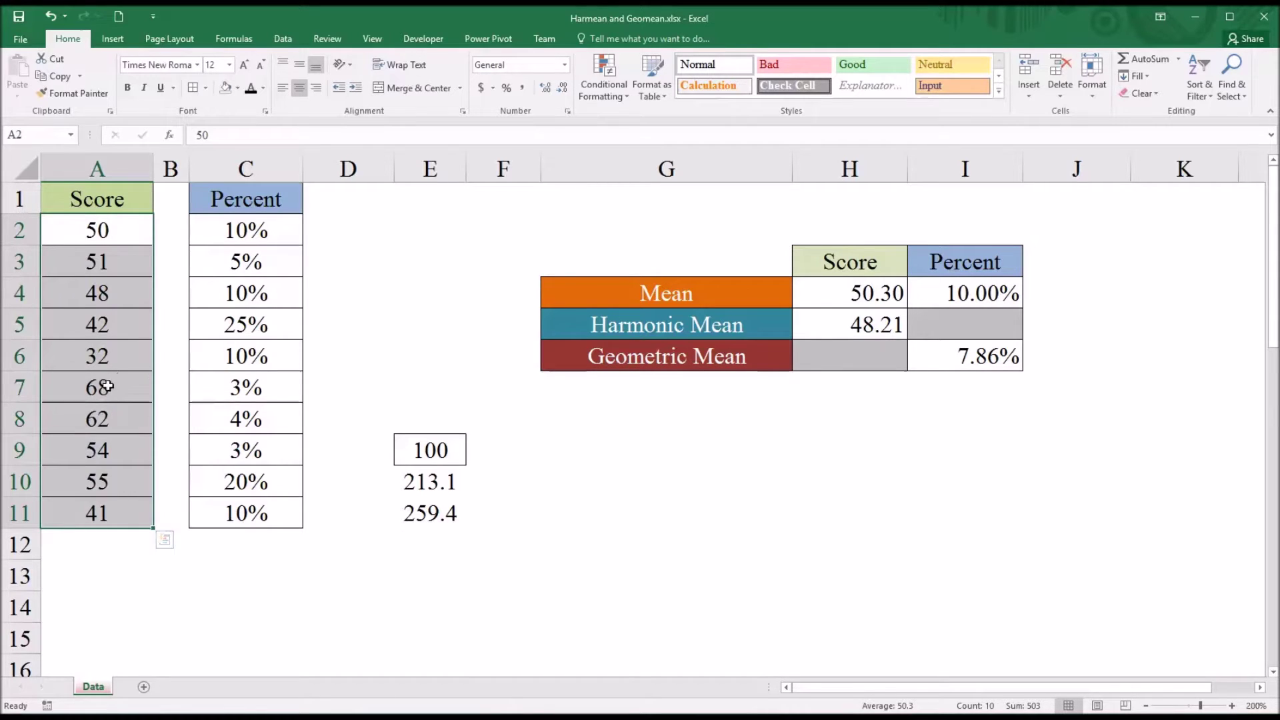
pyautogui.moveTo(114, 236)
pyautogui.mouseDown()
pyautogui.moveTo(126, 381)
pyautogui.moveTo(117, 511)
pyautogui.mouseUp()
pyautogui.click(835, 294)
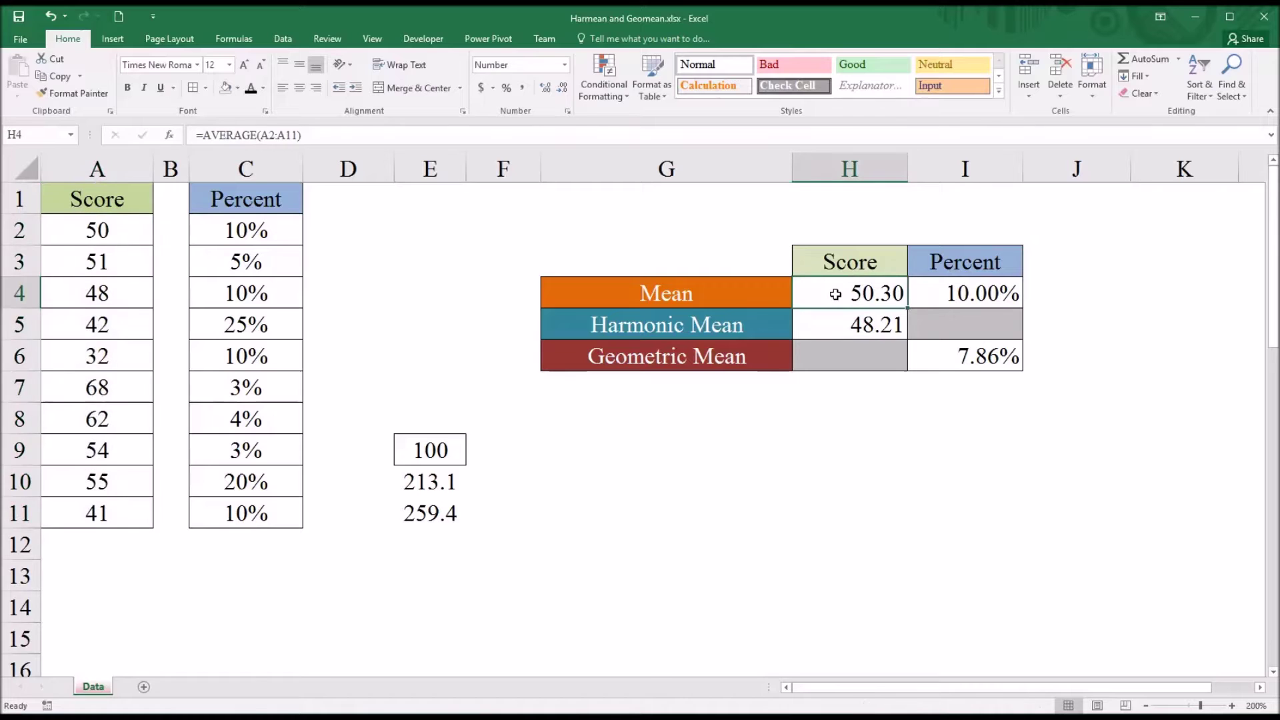
pyautogui.click(318, 138)
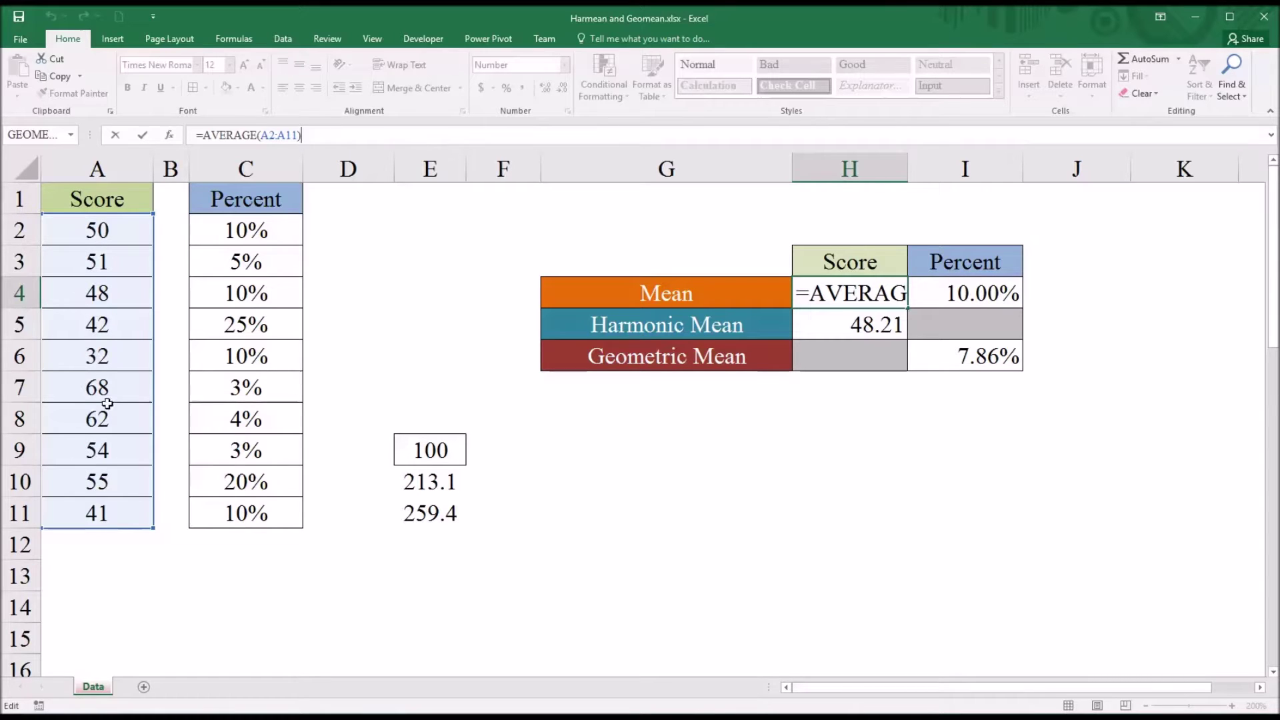
pyautogui.press('Return')
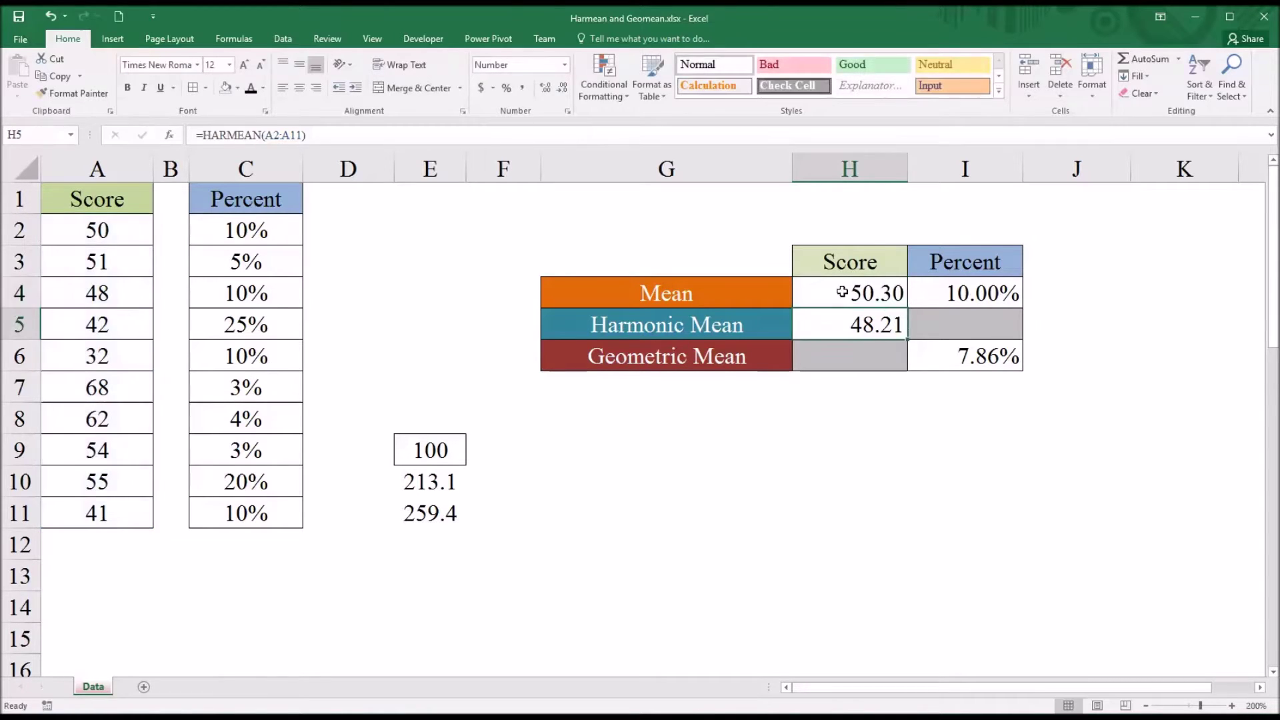
pyautogui.click(841, 292)
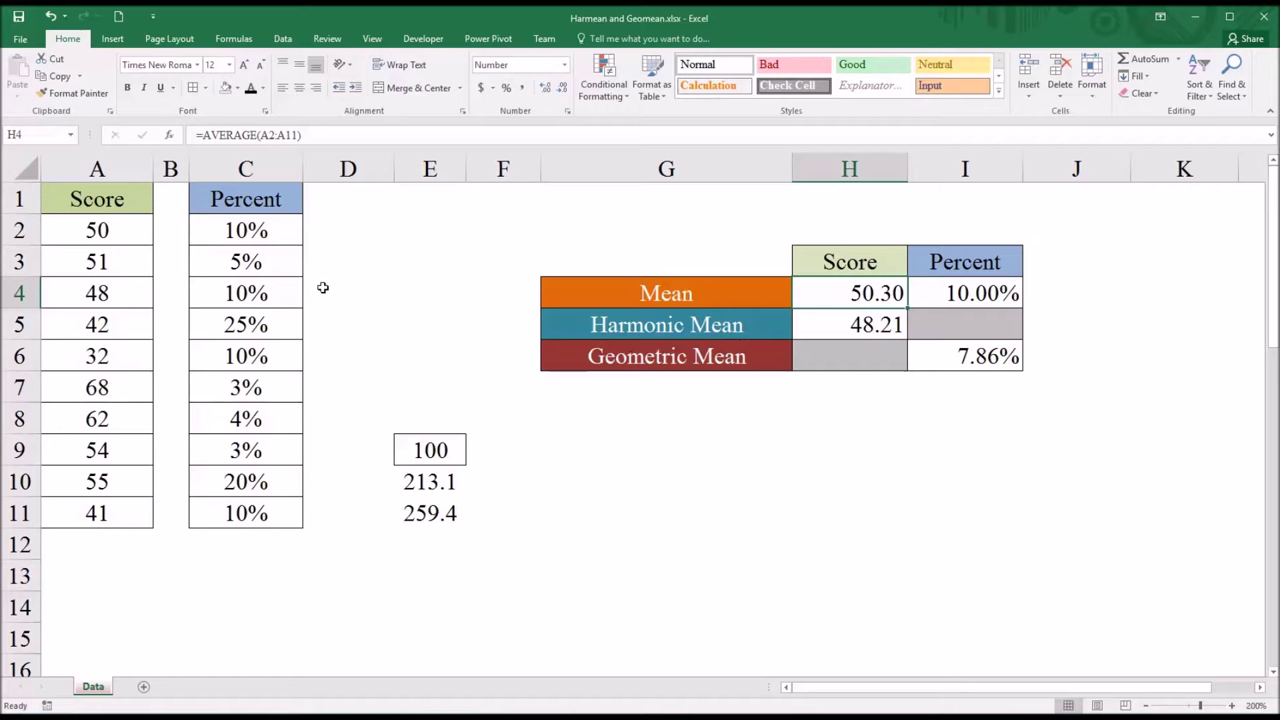
# Inspect the Harmonic Mean formula in H5.
pyautogui.click(840, 331)
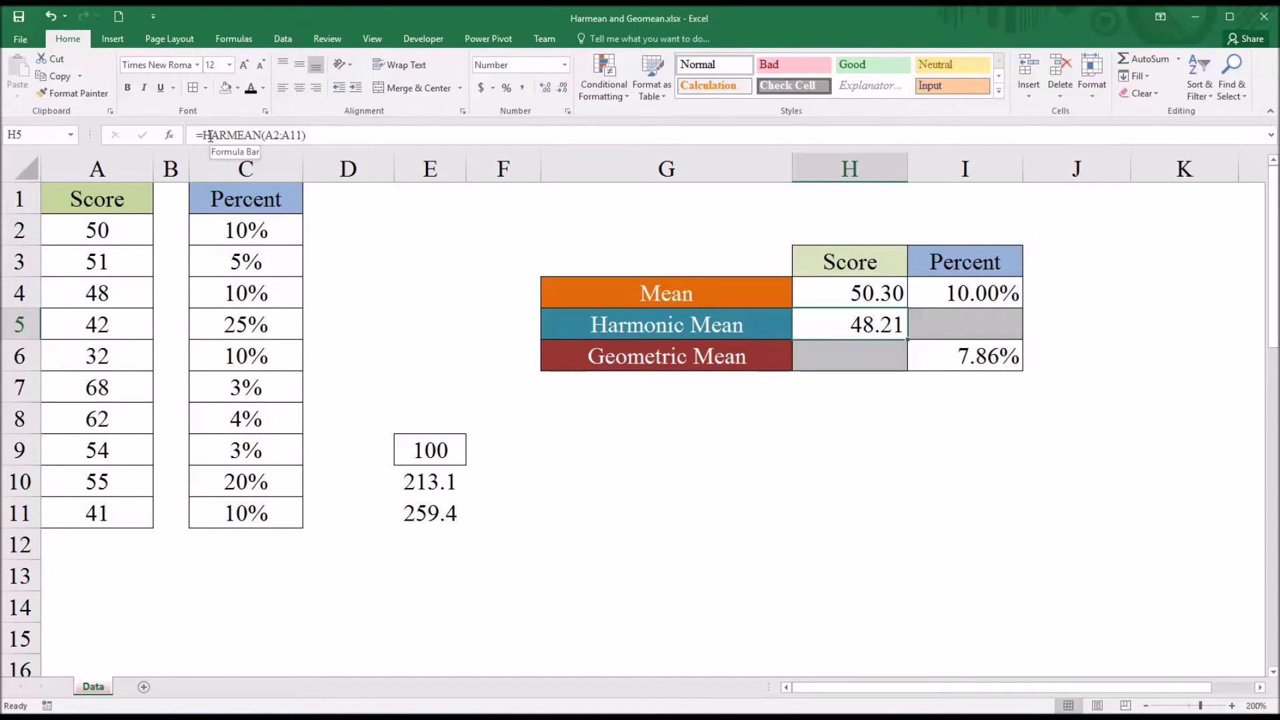
pyautogui.click(310, 134)
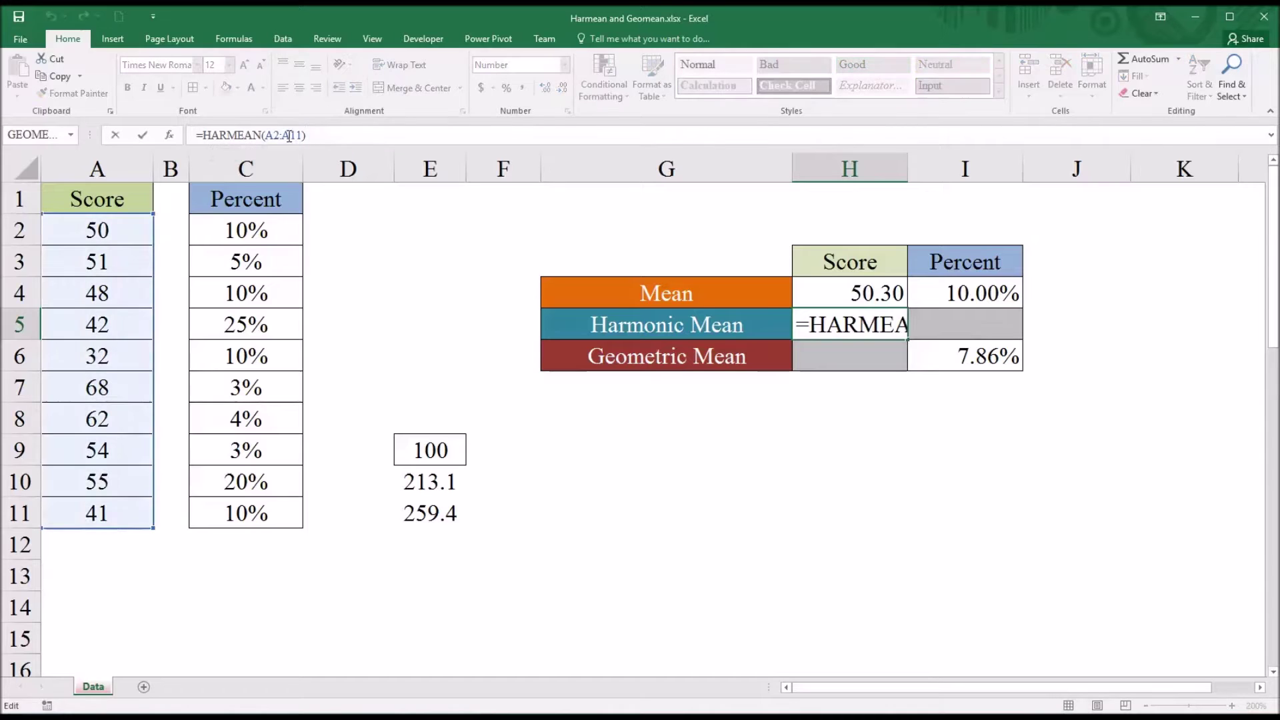
pyautogui.press('Return')
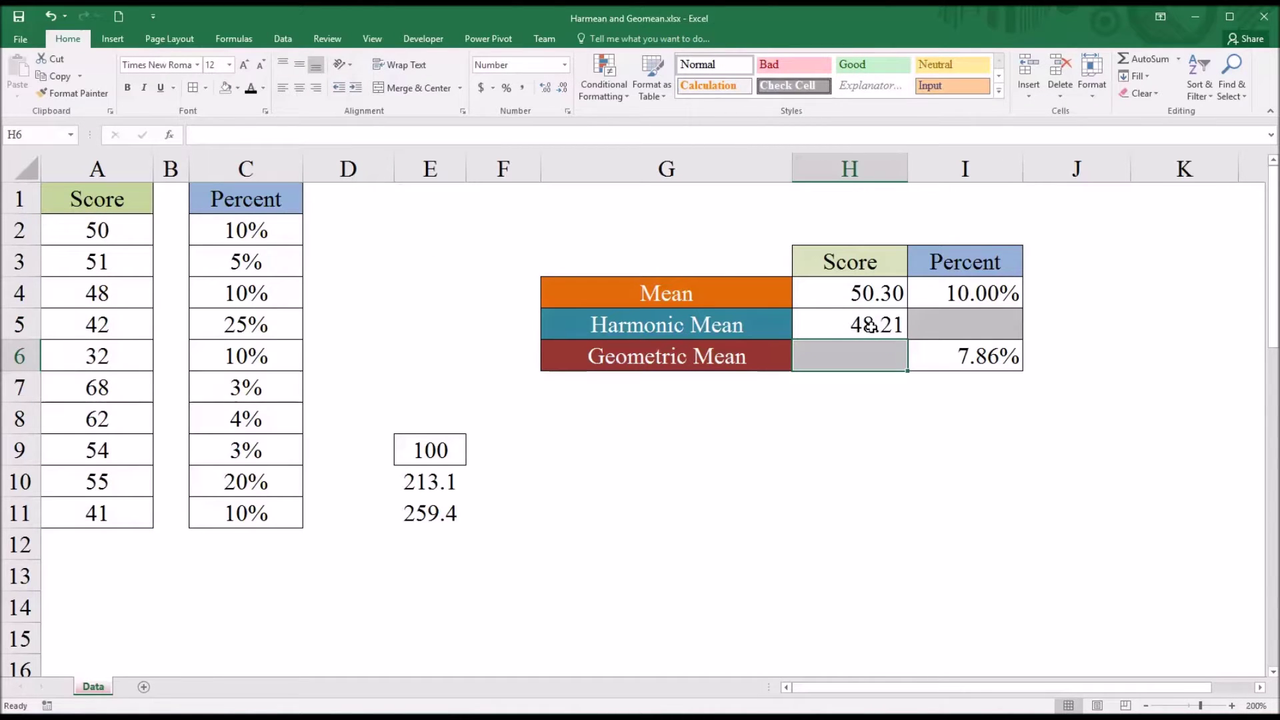
pyautogui.click(838, 326)
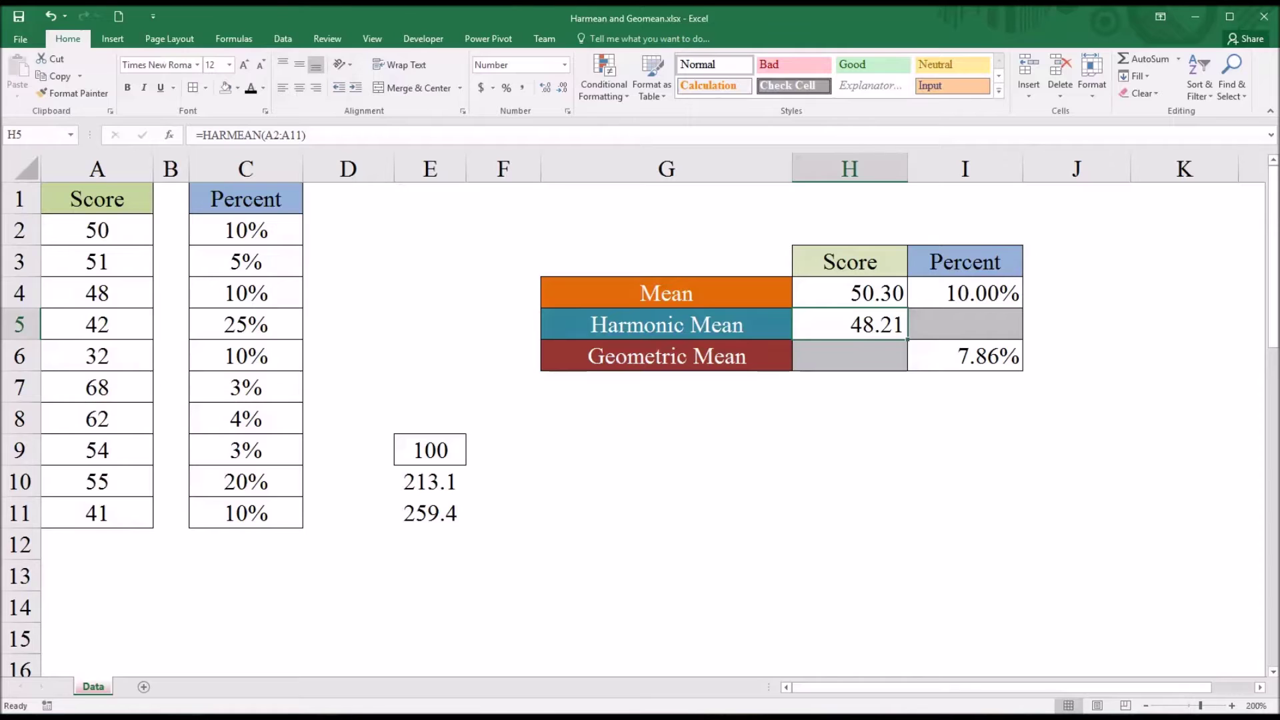
pyautogui.hotkey('alt', 'Tab')
# Highlight the ten scores and the Mean and Harmonic Mean results.
pyautogui.moveTo(112, 234); pyautogui.dragTo(104, 511)
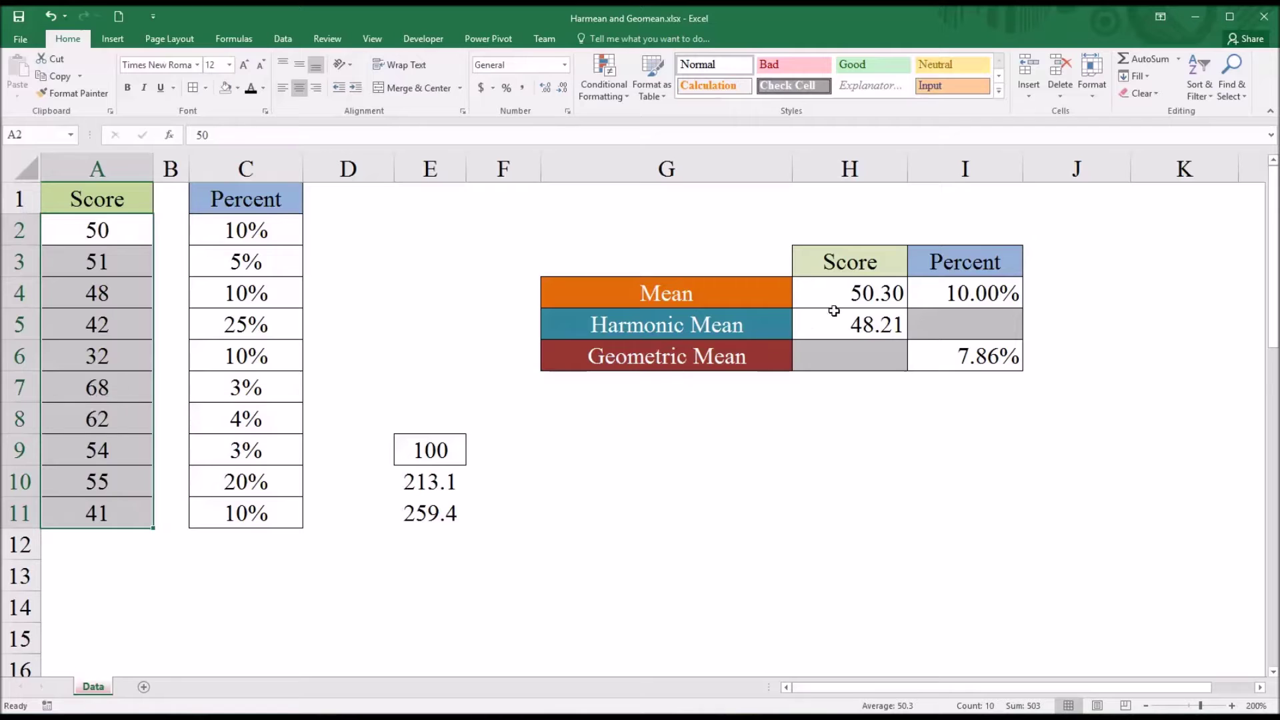
pyautogui.moveTo(835, 302); pyautogui.dragTo(834, 322)
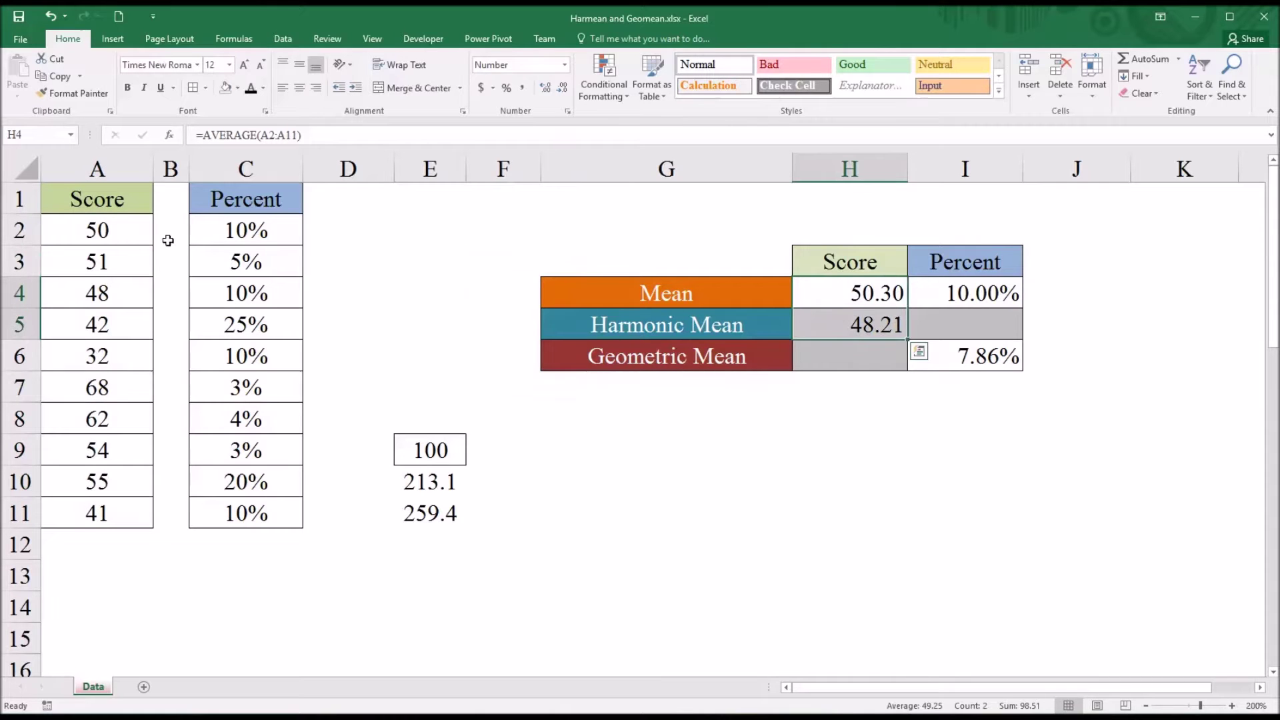
pyautogui.click(136, 244)
pyautogui.moveTo(136, 244); pyautogui.dragTo(108, 508)
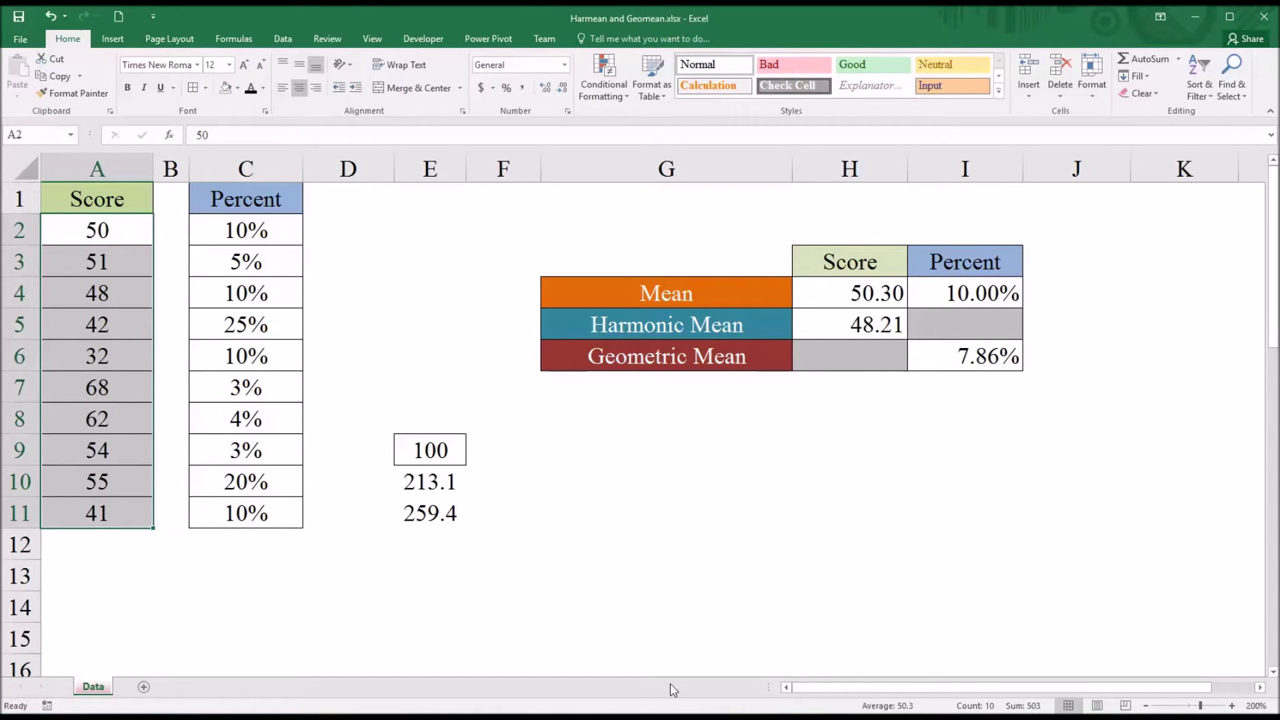
# Replace the score 68 in A7 with 150.
pyautogui.click(117, 388)
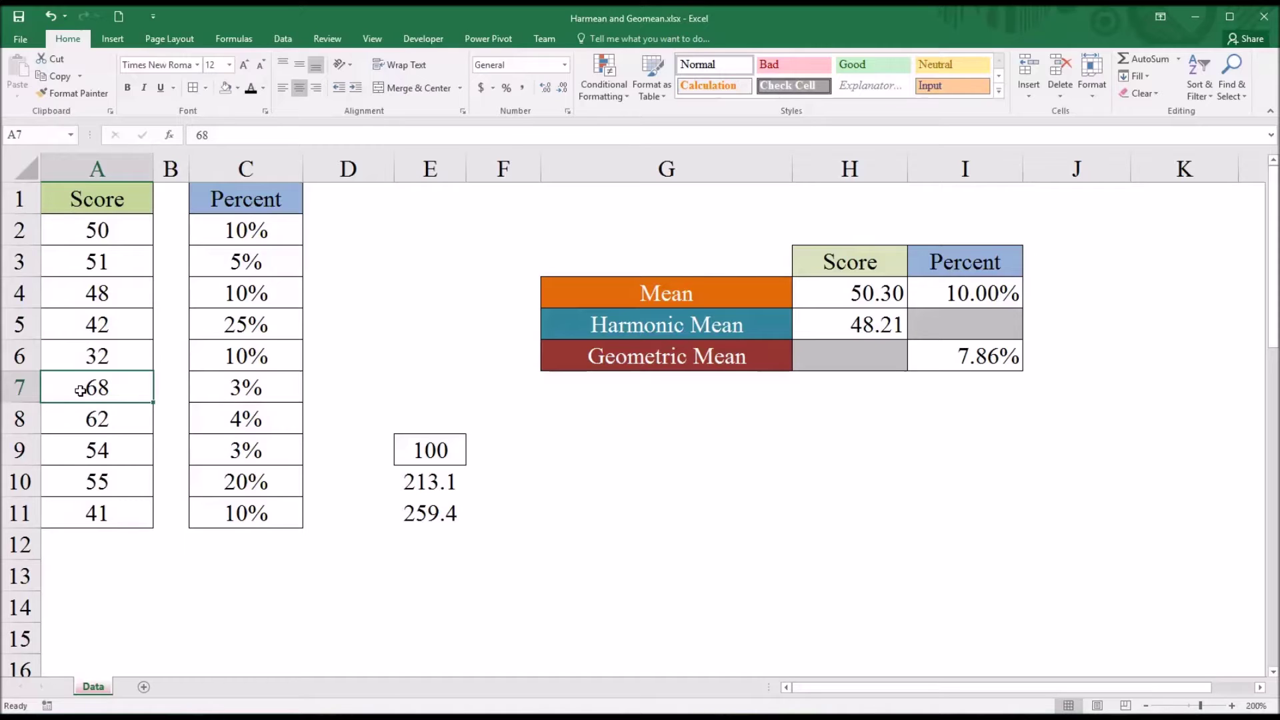
pyautogui.write('150')
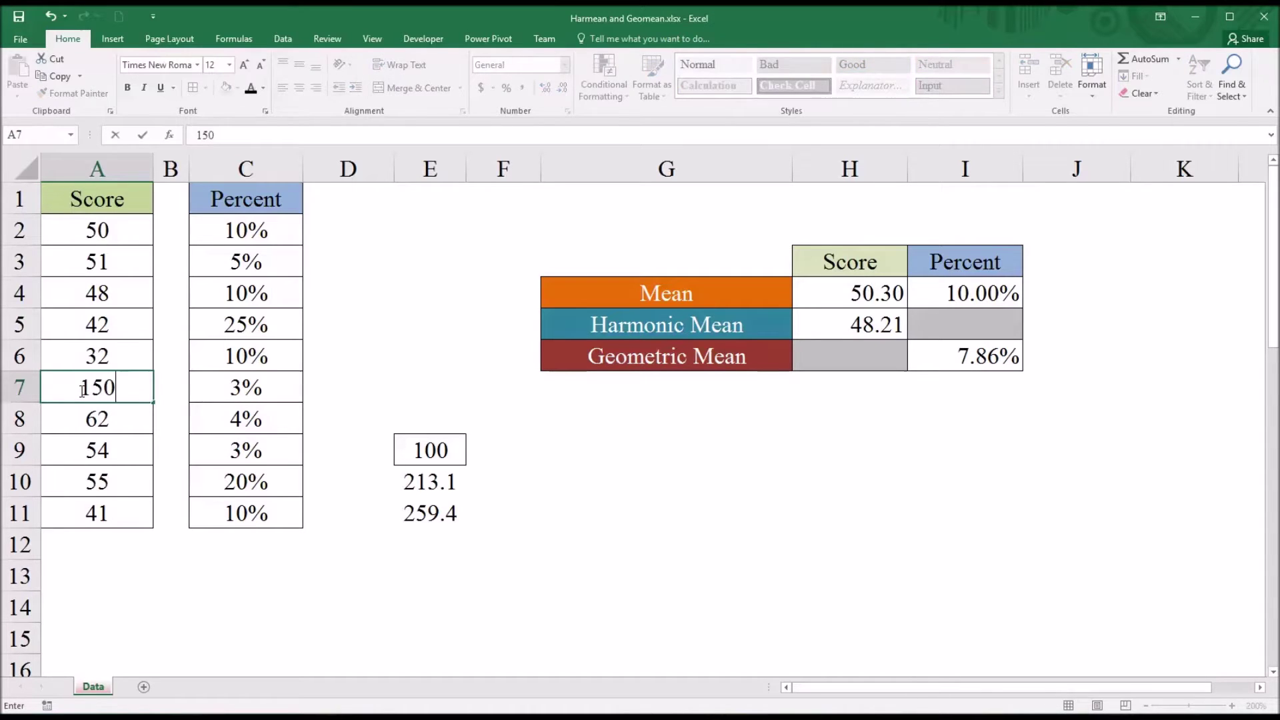
pyautogui.press('Return')
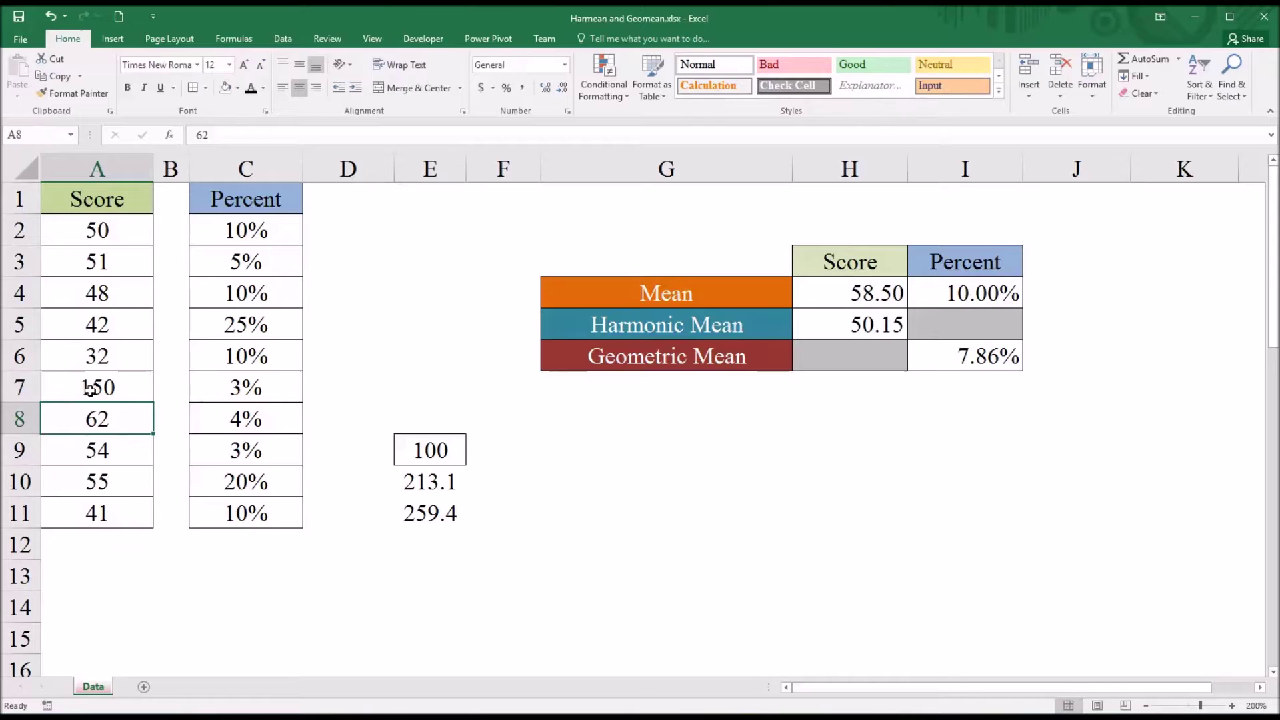
pyautogui.click(93, 390)
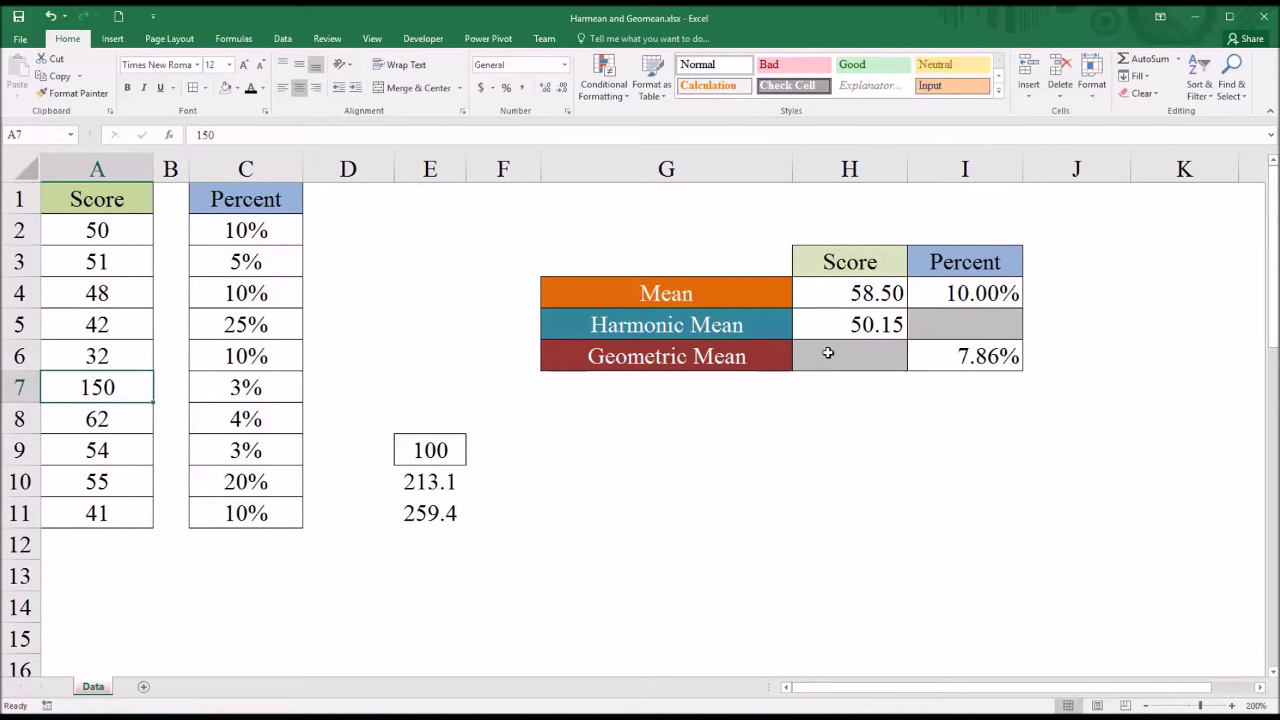
# Check the recalculated Mean (58.50) and Harmonic Mean (50.15) against the scores.
pyautogui.click(848, 297)
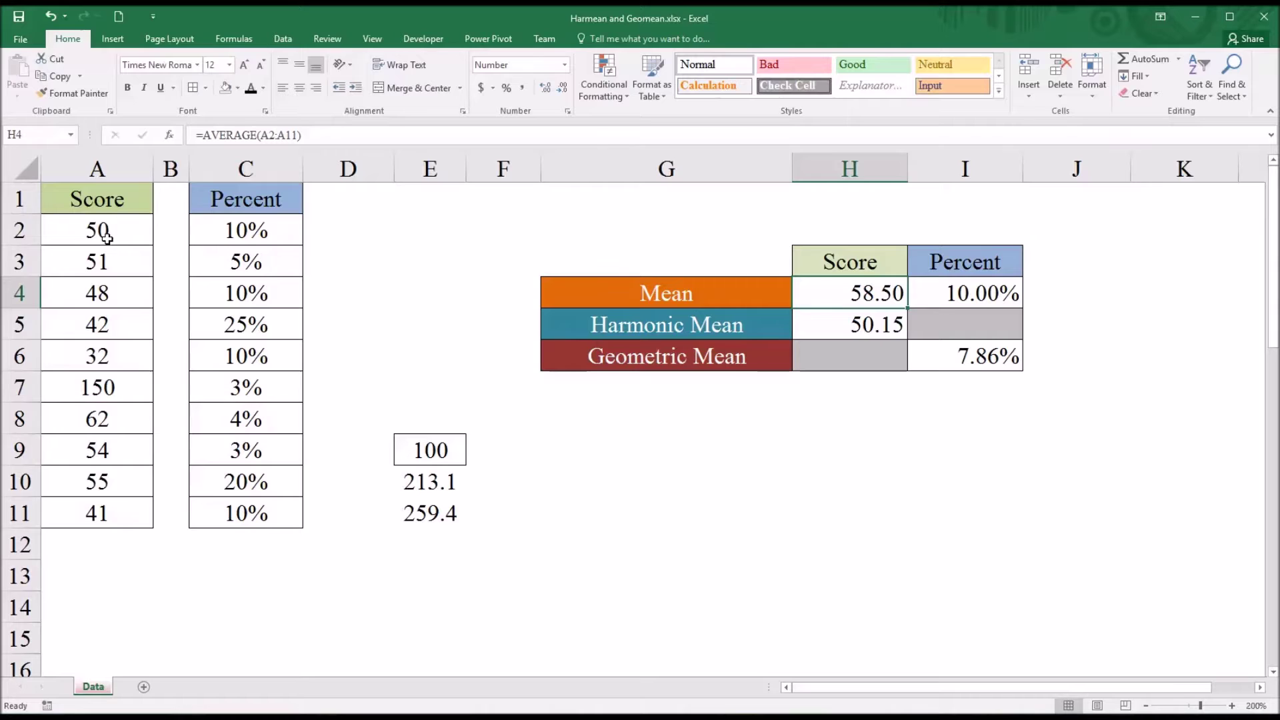
pyautogui.moveTo(103, 237); pyautogui.dragTo(101, 502)
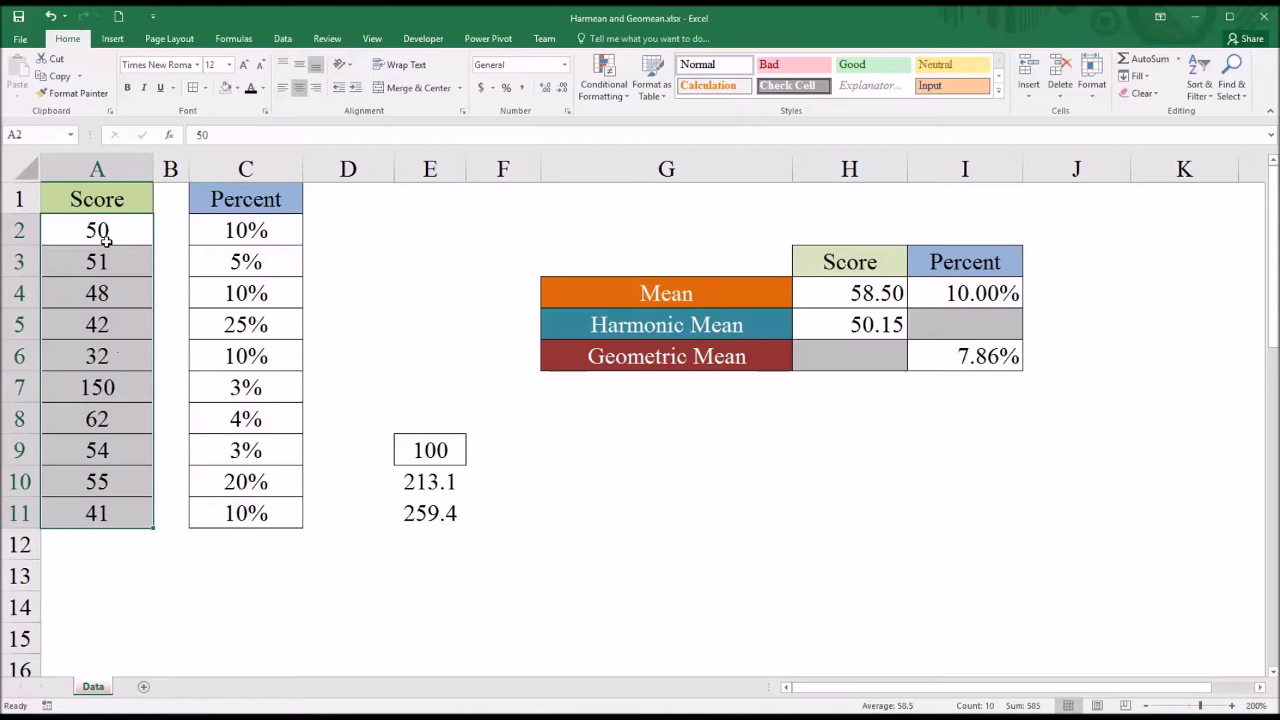
pyautogui.moveTo(105, 238); pyautogui.dragTo(118, 509)
pyautogui.click(116, 390)
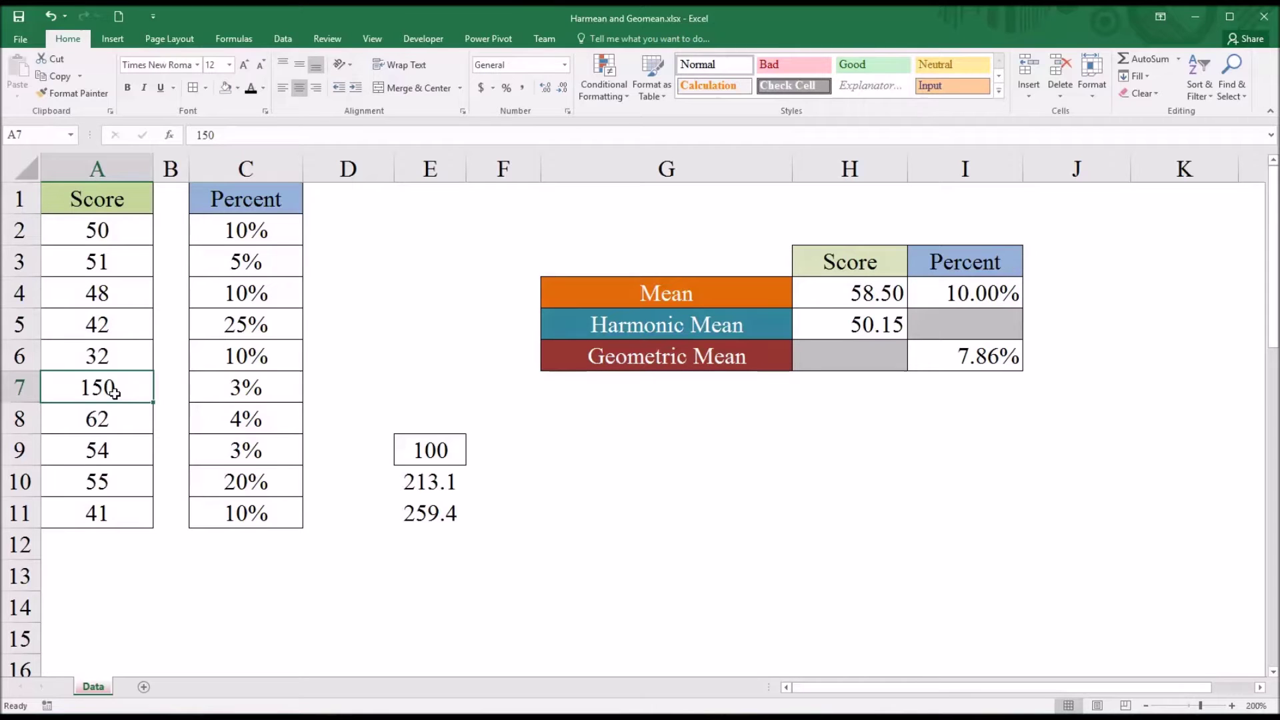
pyautogui.click(839, 326)
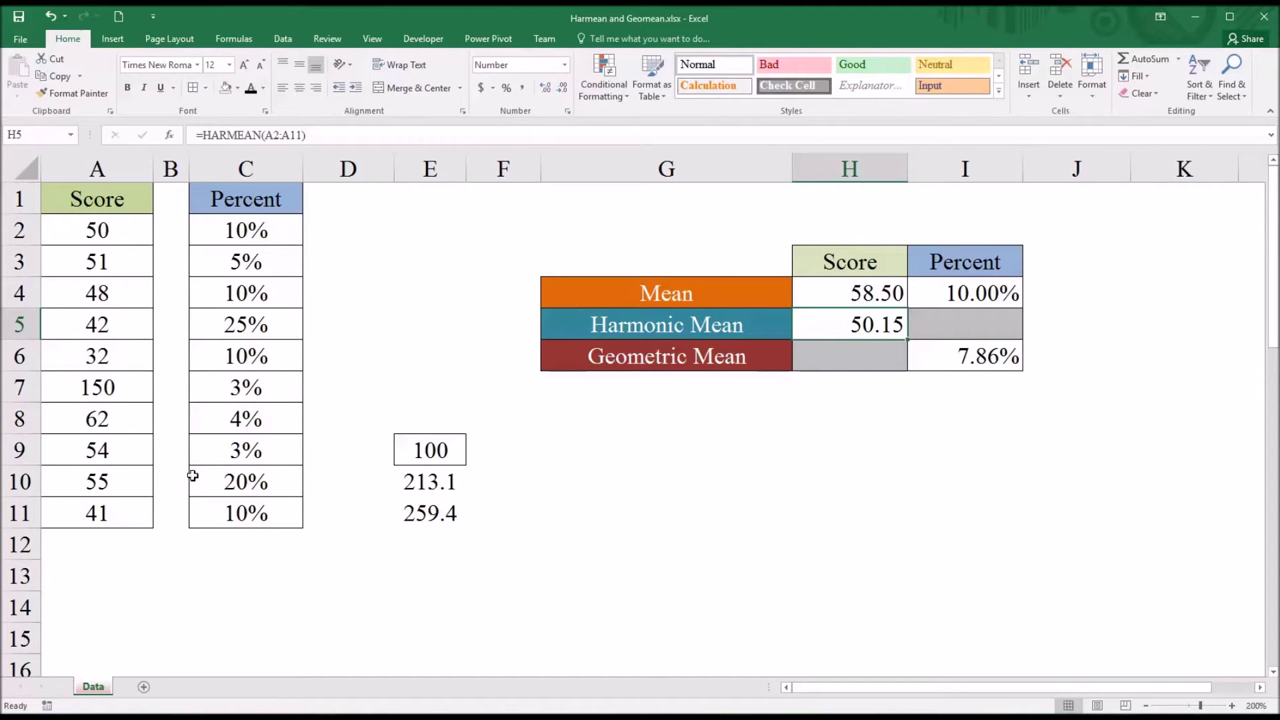
# Replace 150 in A7 with 400, then compare Mean 83.50 with Harmonic Mean 51.22.
pyautogui.click(98, 392)
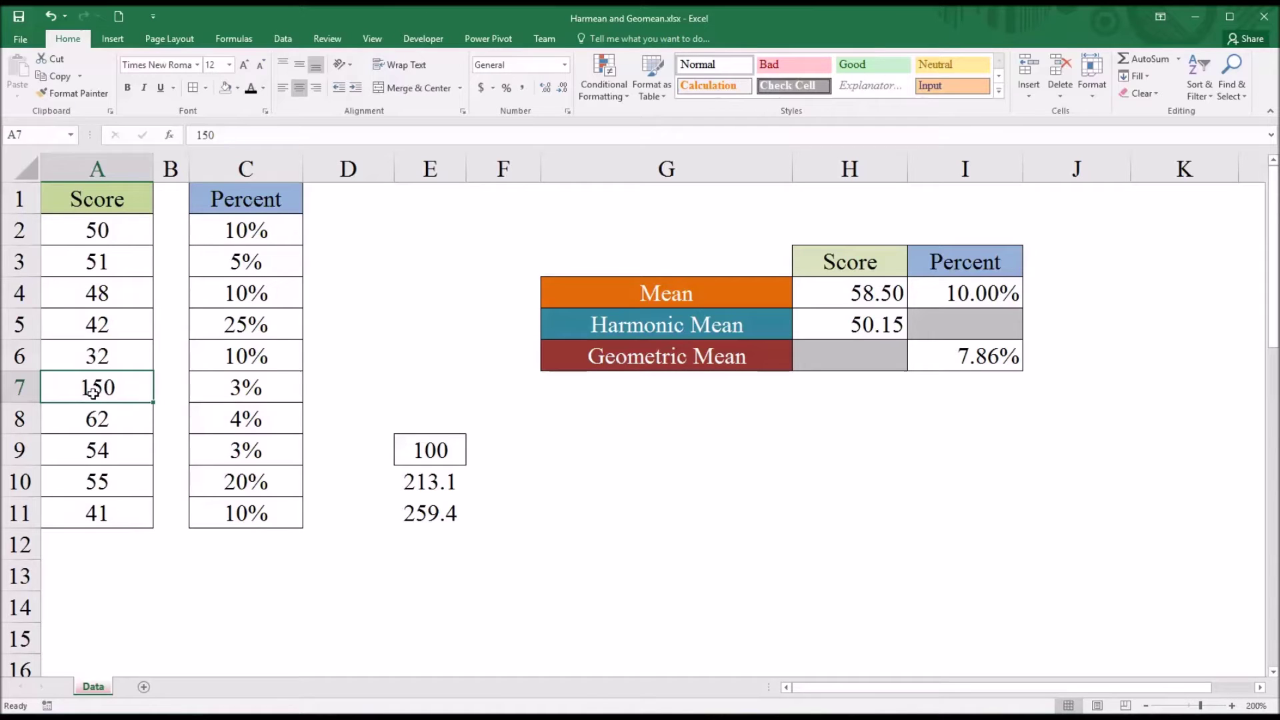
pyautogui.write('4')
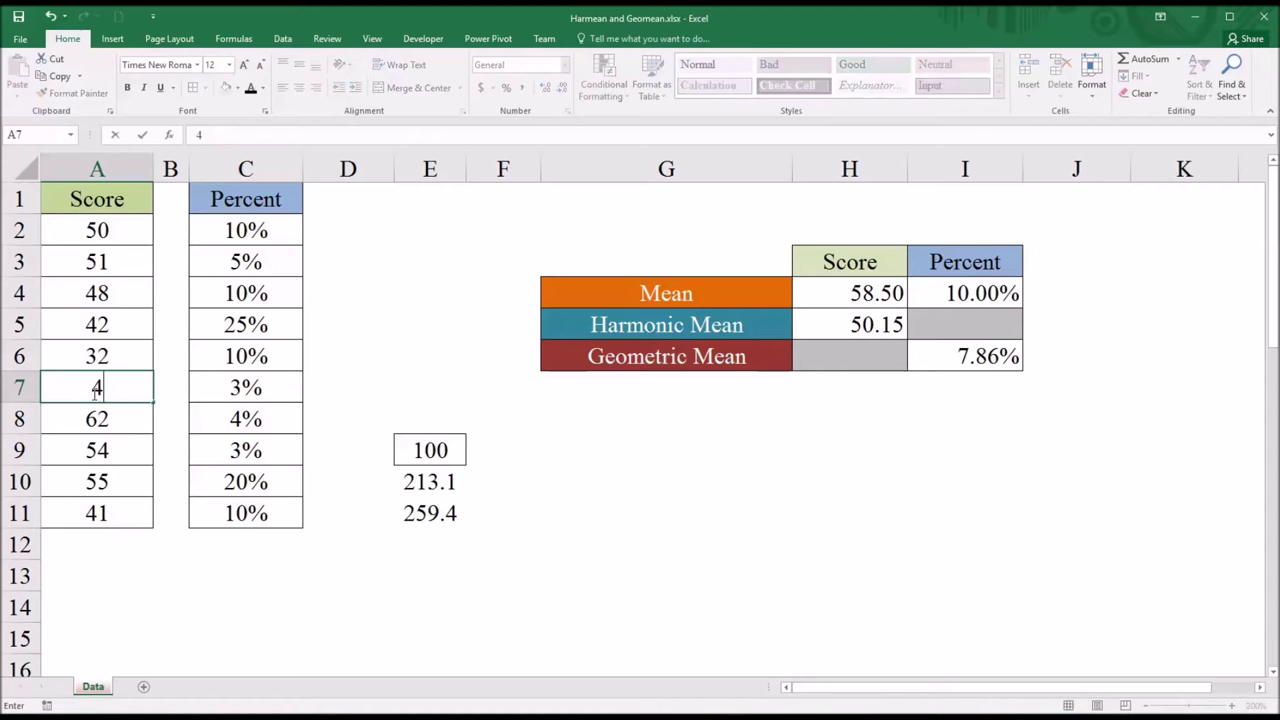
pyautogui.write('00')
pyautogui.press('Return')
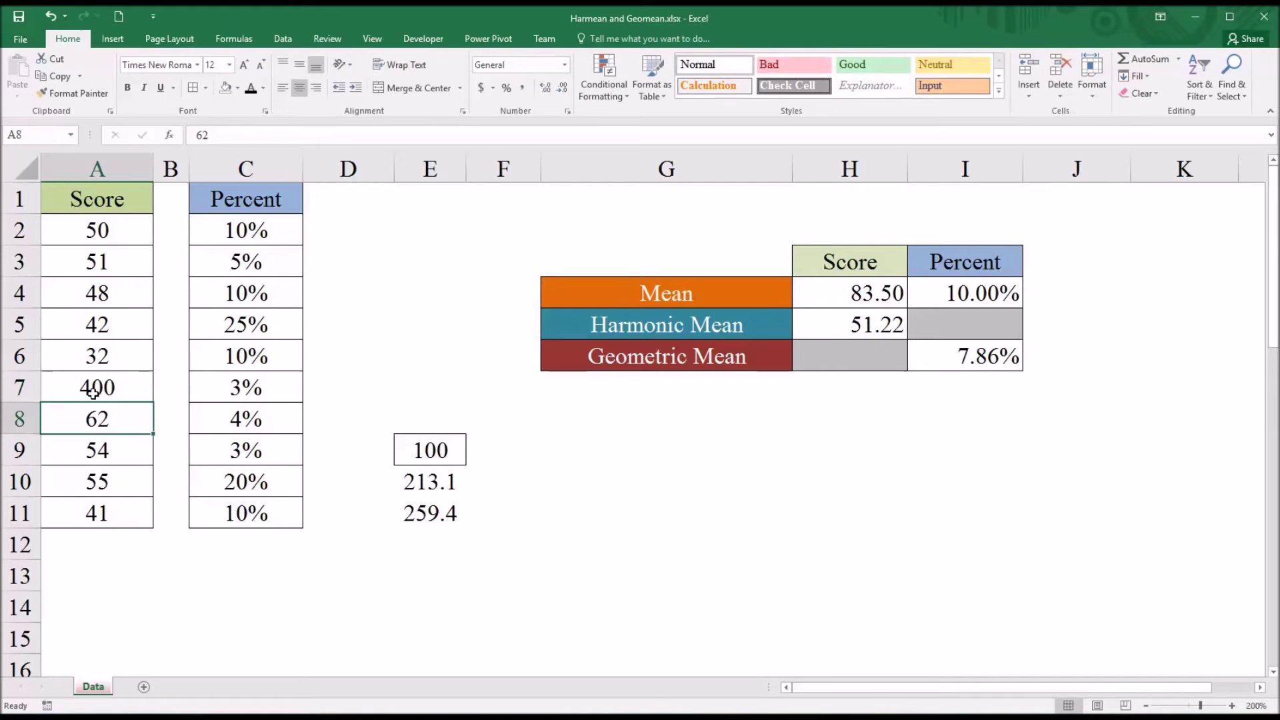
pyautogui.click(810, 292)
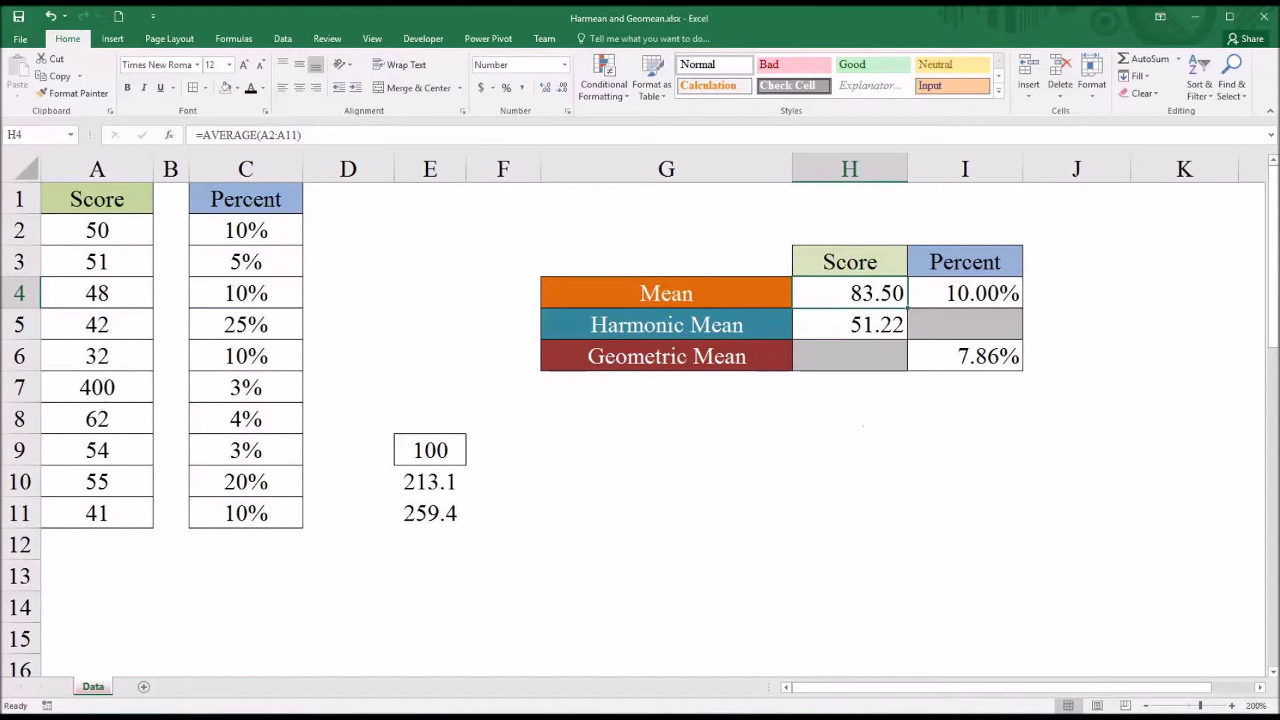
pyautogui.click(826, 324)
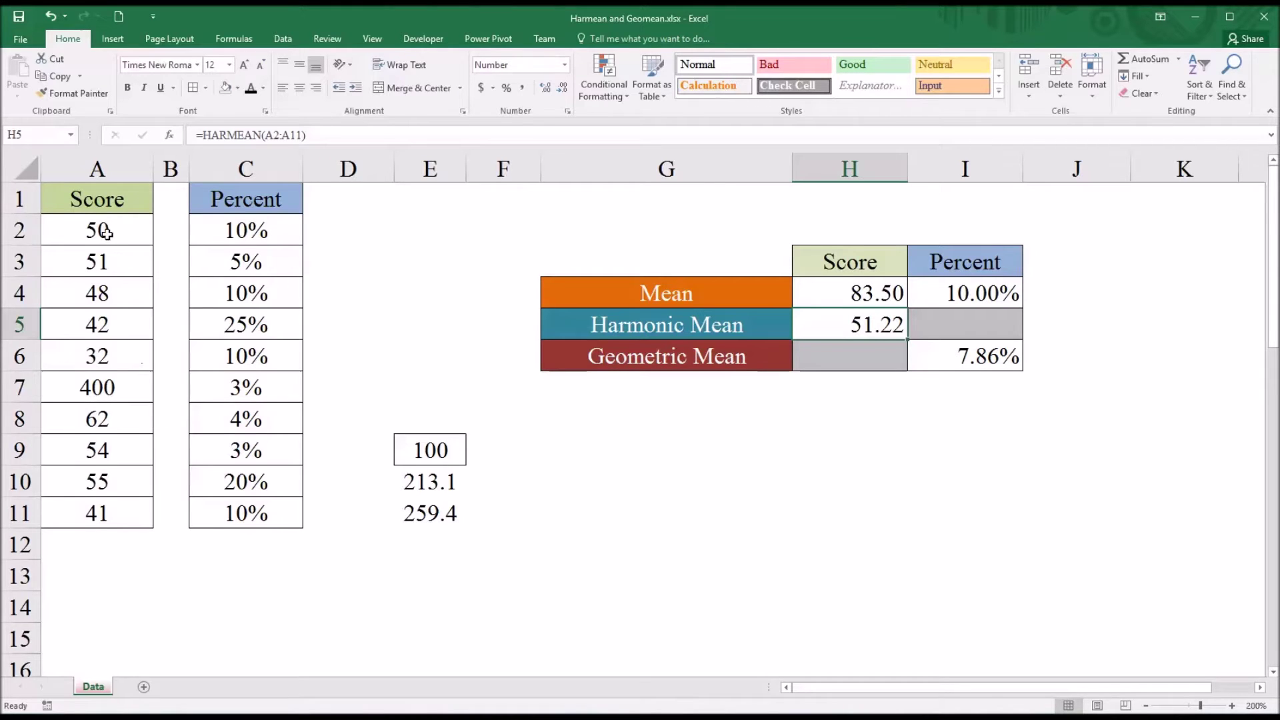
pyautogui.moveTo(106, 230); pyautogui.dragTo(90, 513)
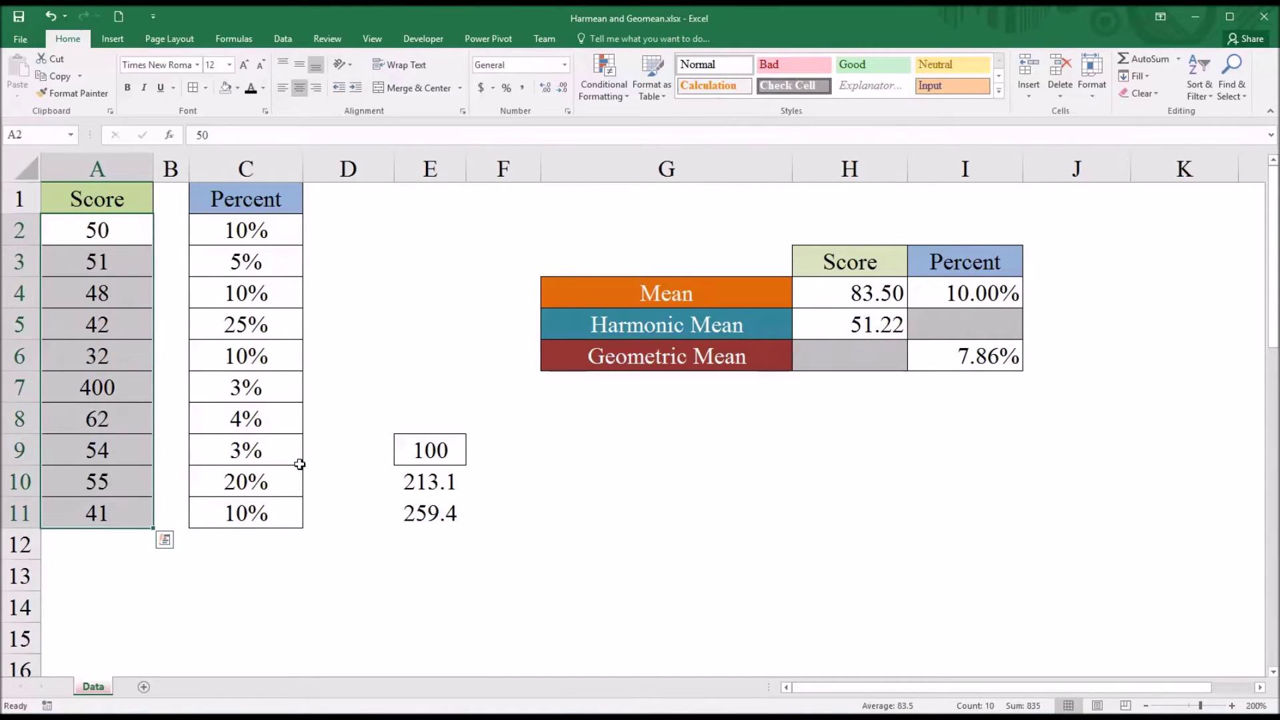
# Change the last score in A11 from 41 to 150.
pyautogui.click(128, 393)
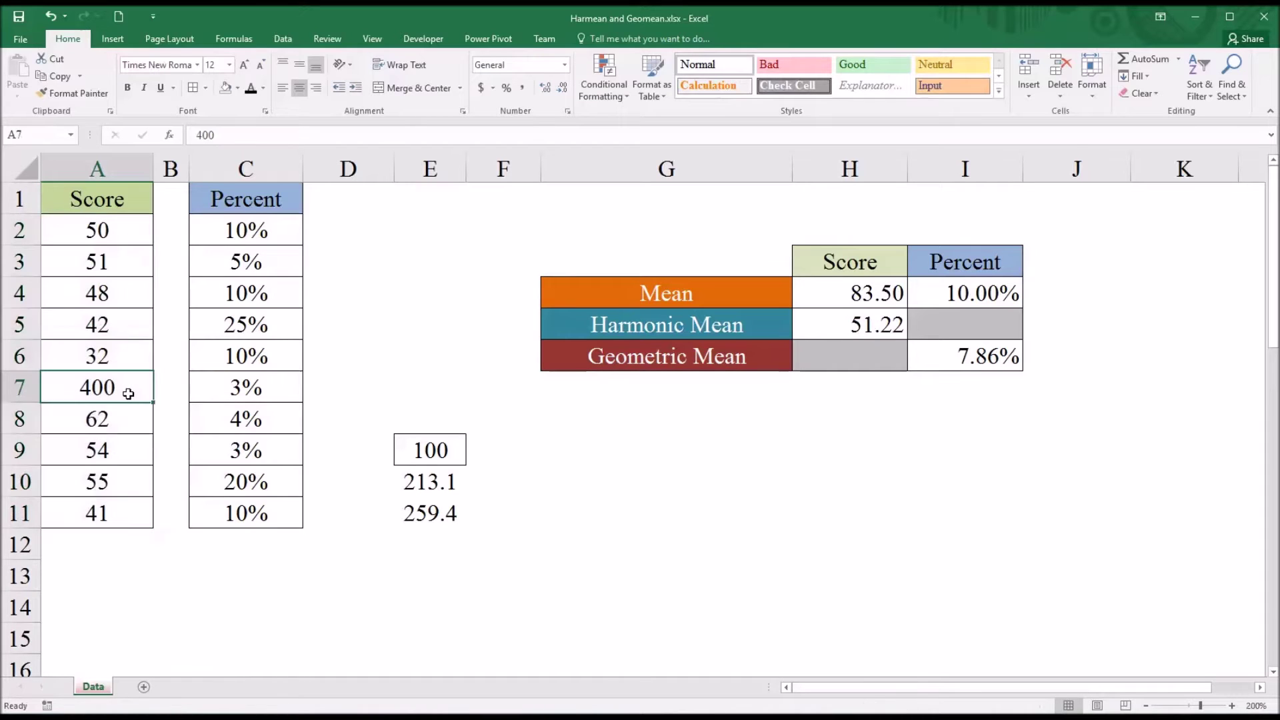
pyautogui.click(113, 509)
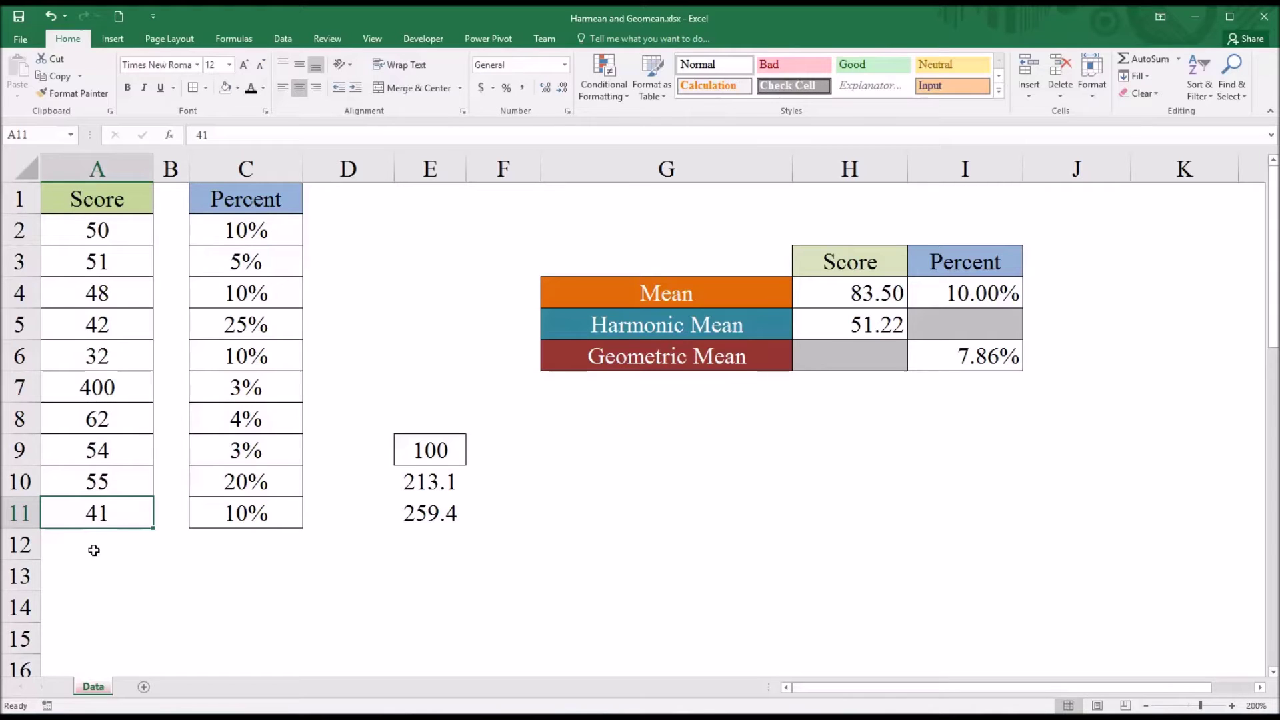
pyautogui.write('150')
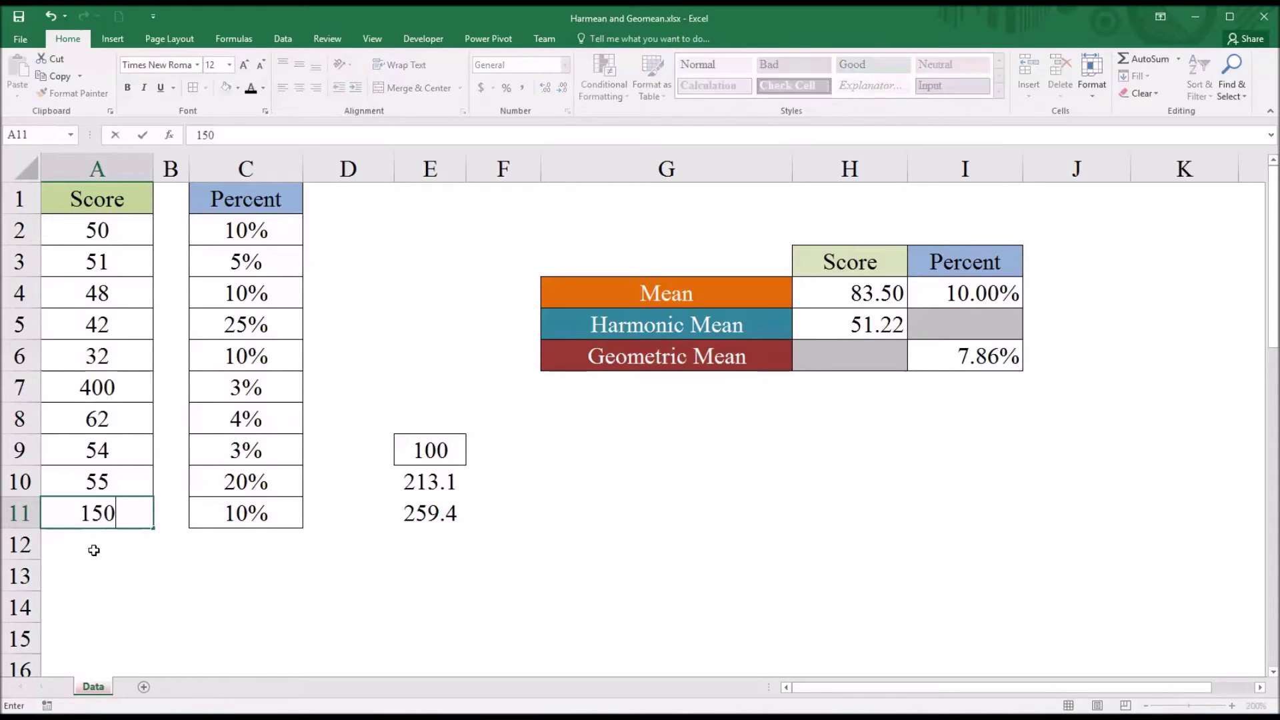
pyautogui.press('Return')
pyautogui.click(97, 515)
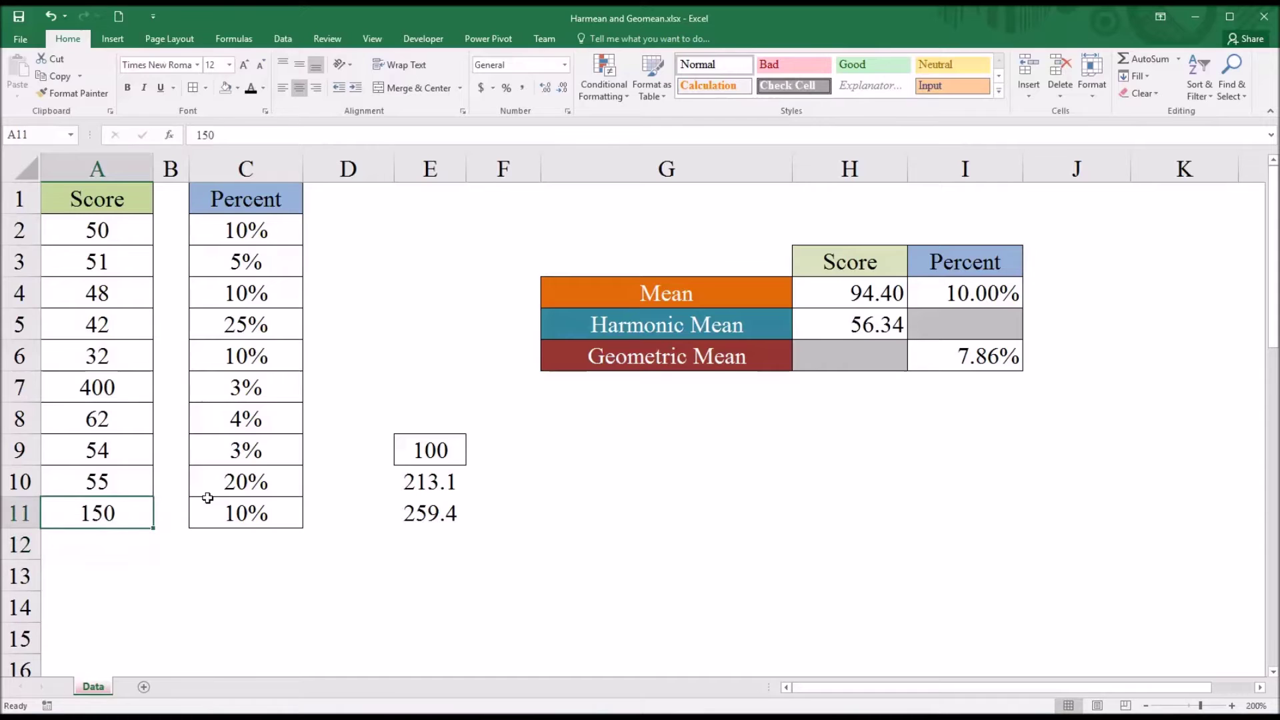
# Compare the AVERAGE result 94.40 in H4 with the HARMEAN result 56.34 in H5.
pyautogui.click(839, 323)
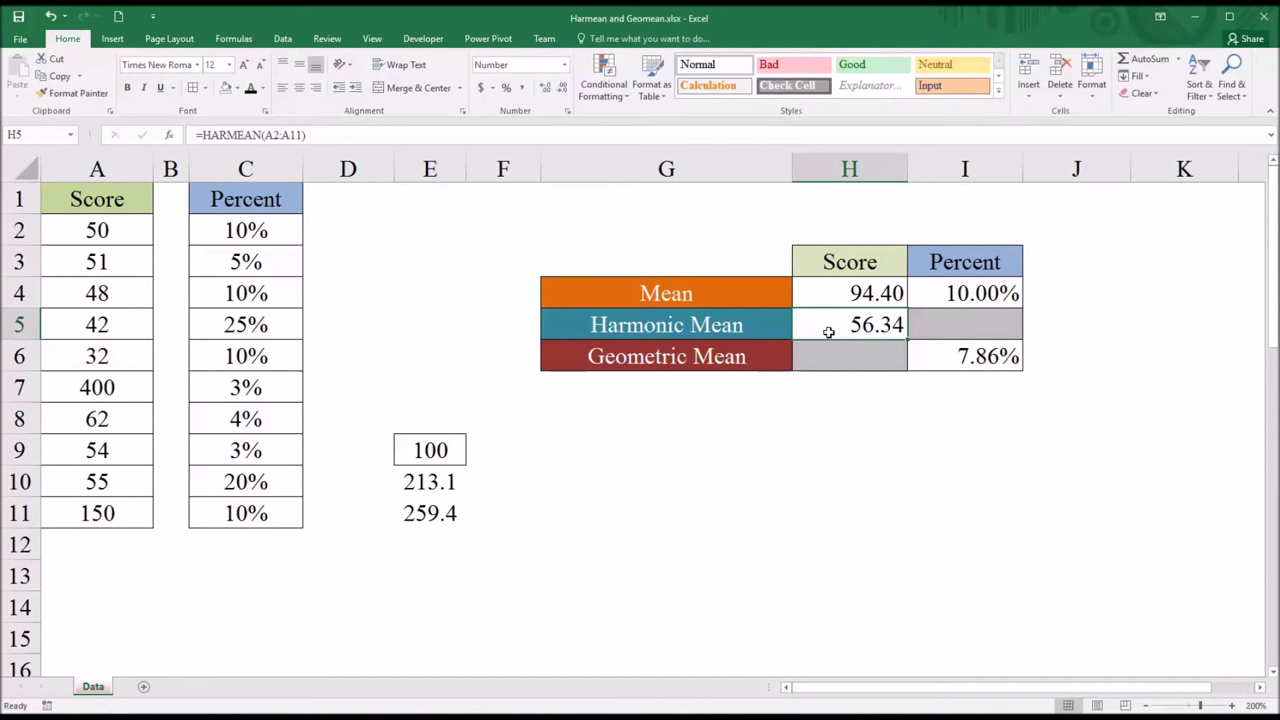
pyautogui.click(832, 293)
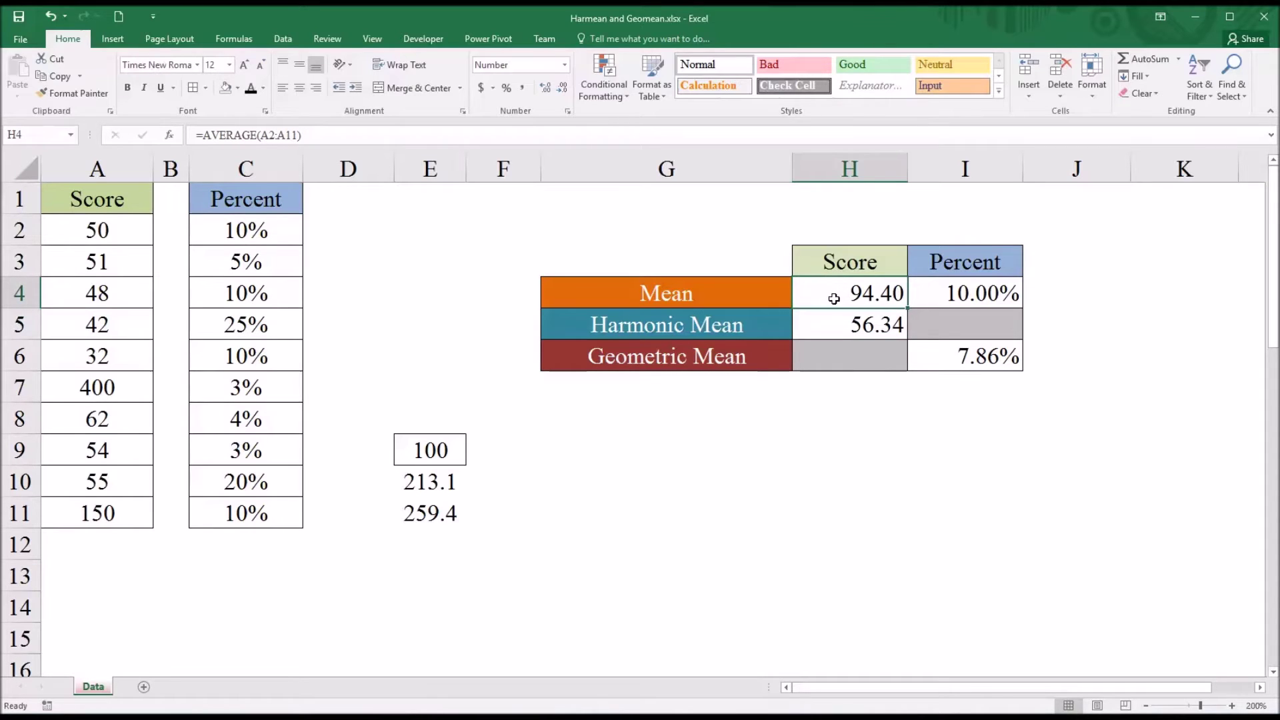
pyautogui.click(837, 324)
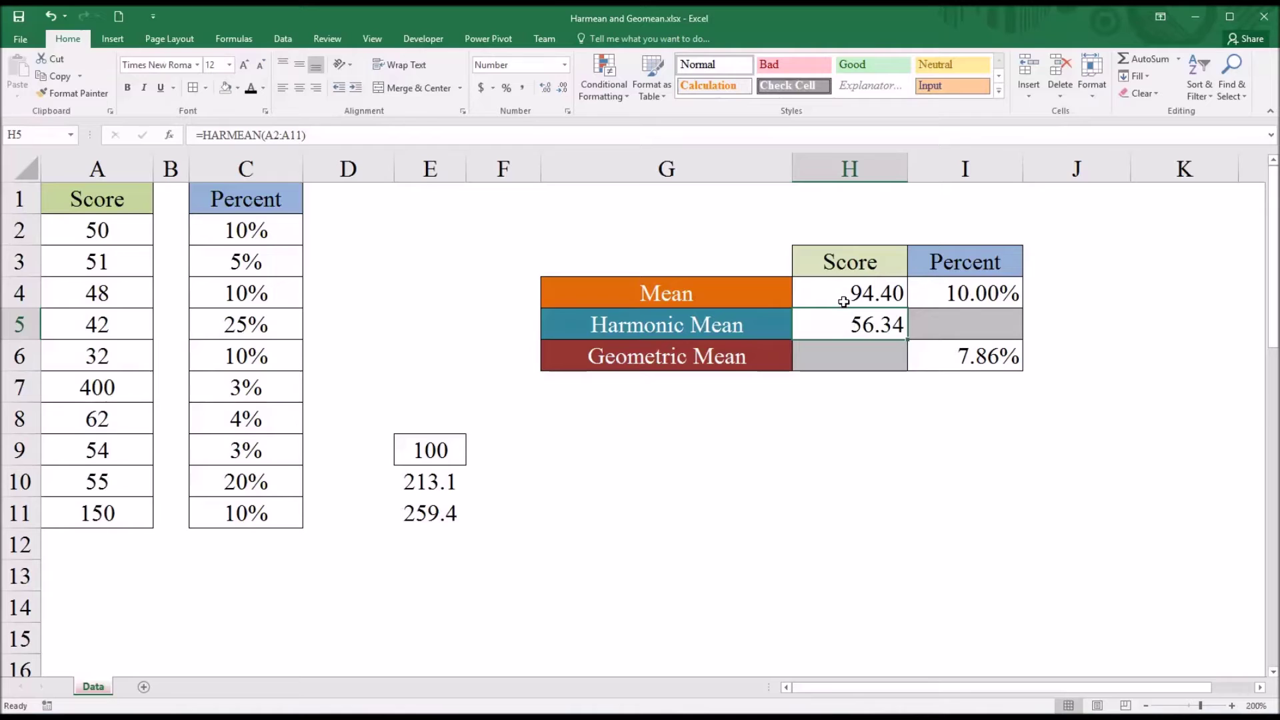
pyautogui.click(845, 302)
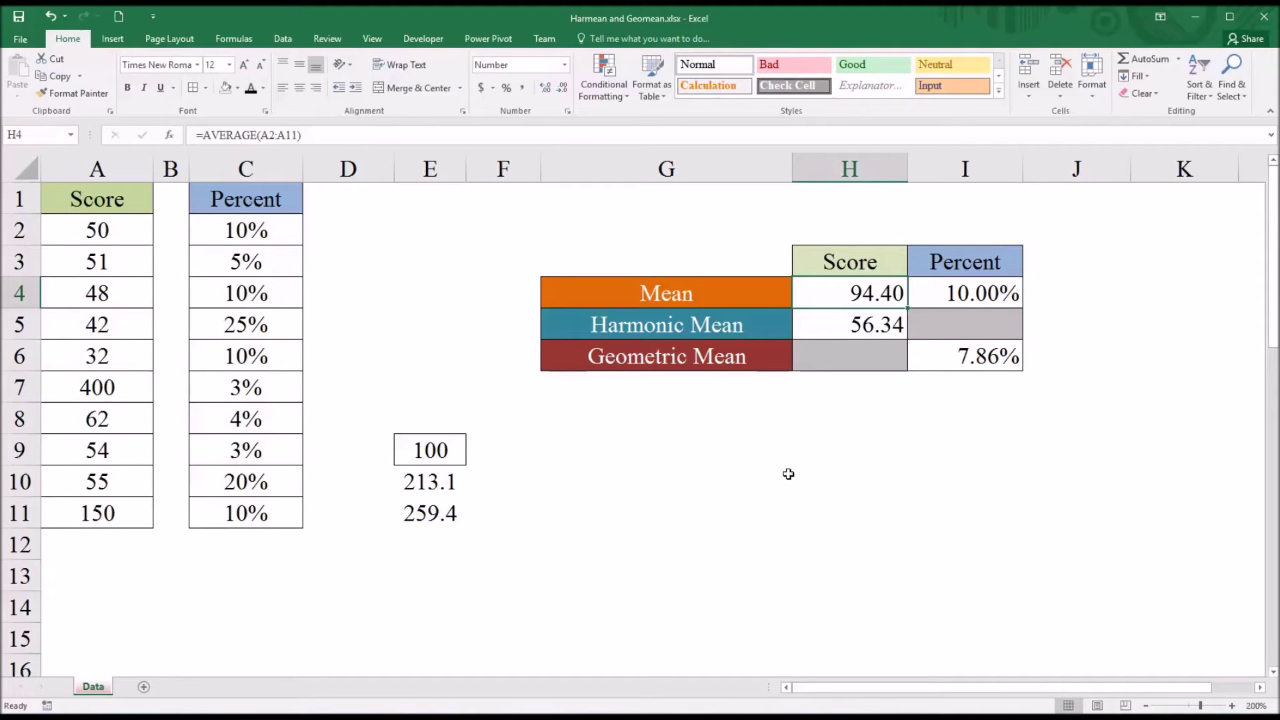
pyautogui.click(117, 514)
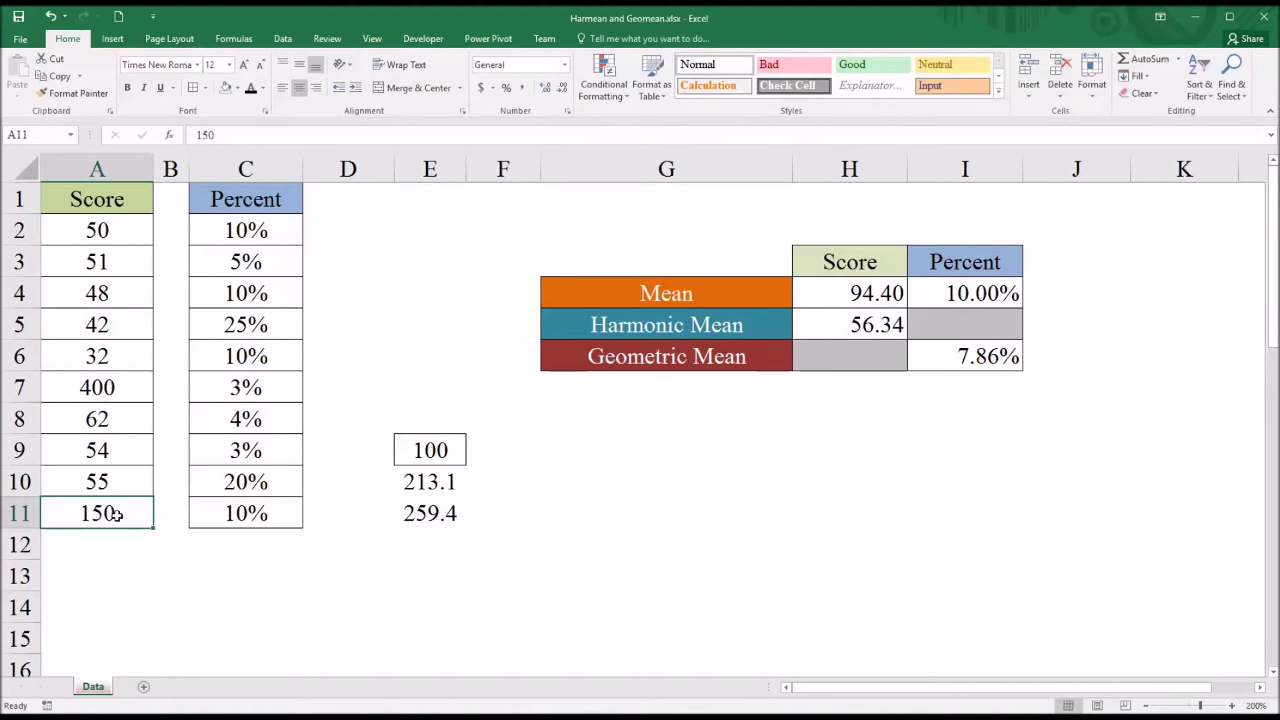
pyautogui.write('41')
# Restore 41 in A11 and confirm Mean 83.50 and Harmonic Mean 51.22.
pyautogui.press('Return')
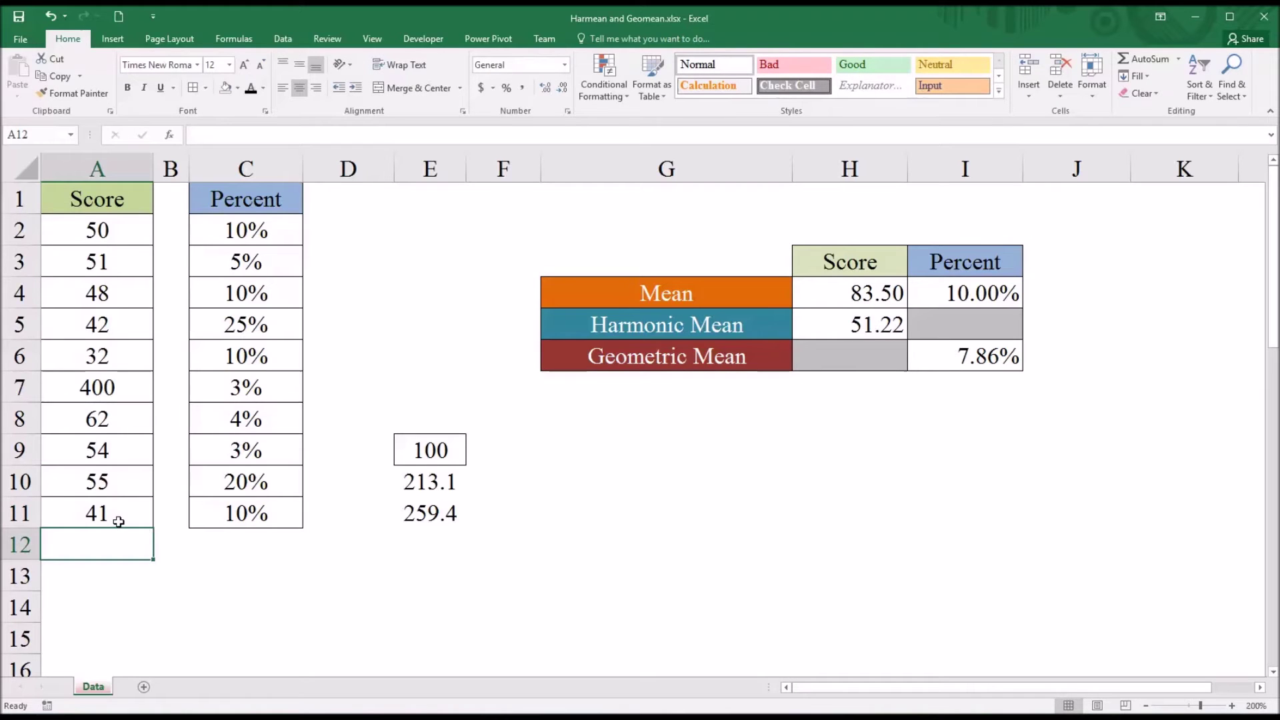
pyautogui.click(117, 515)
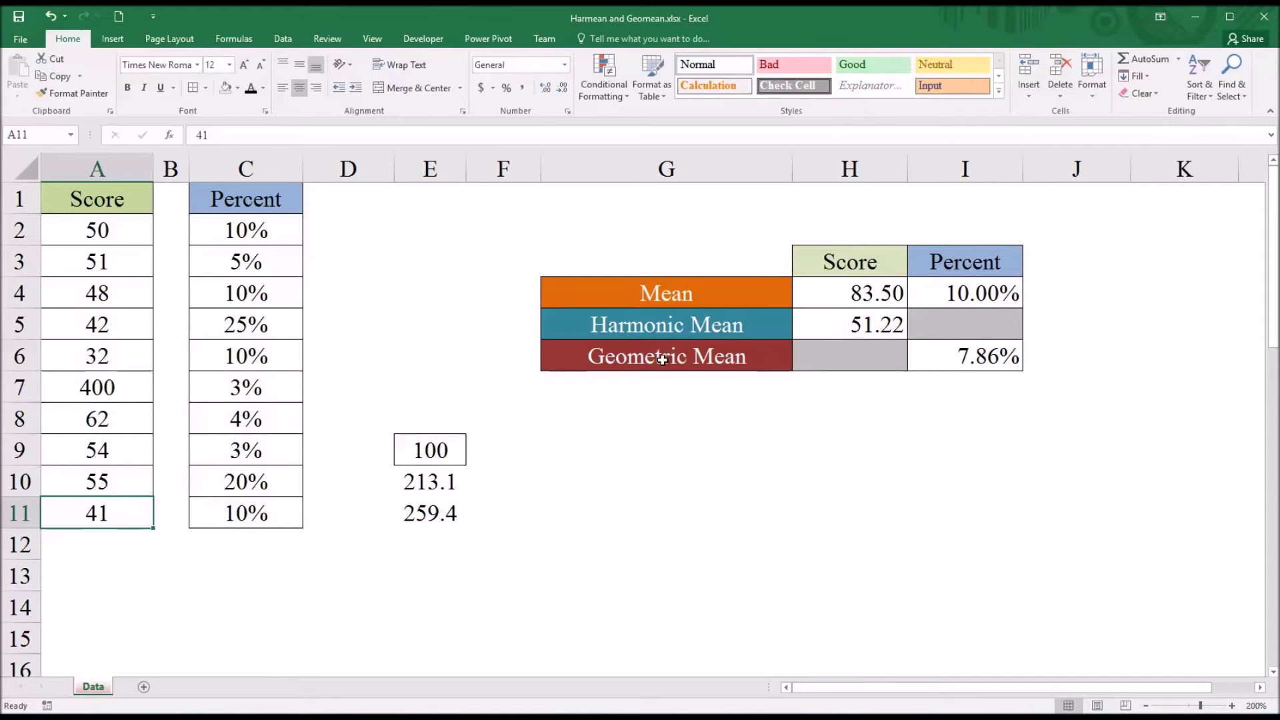
pyautogui.click(811, 325)
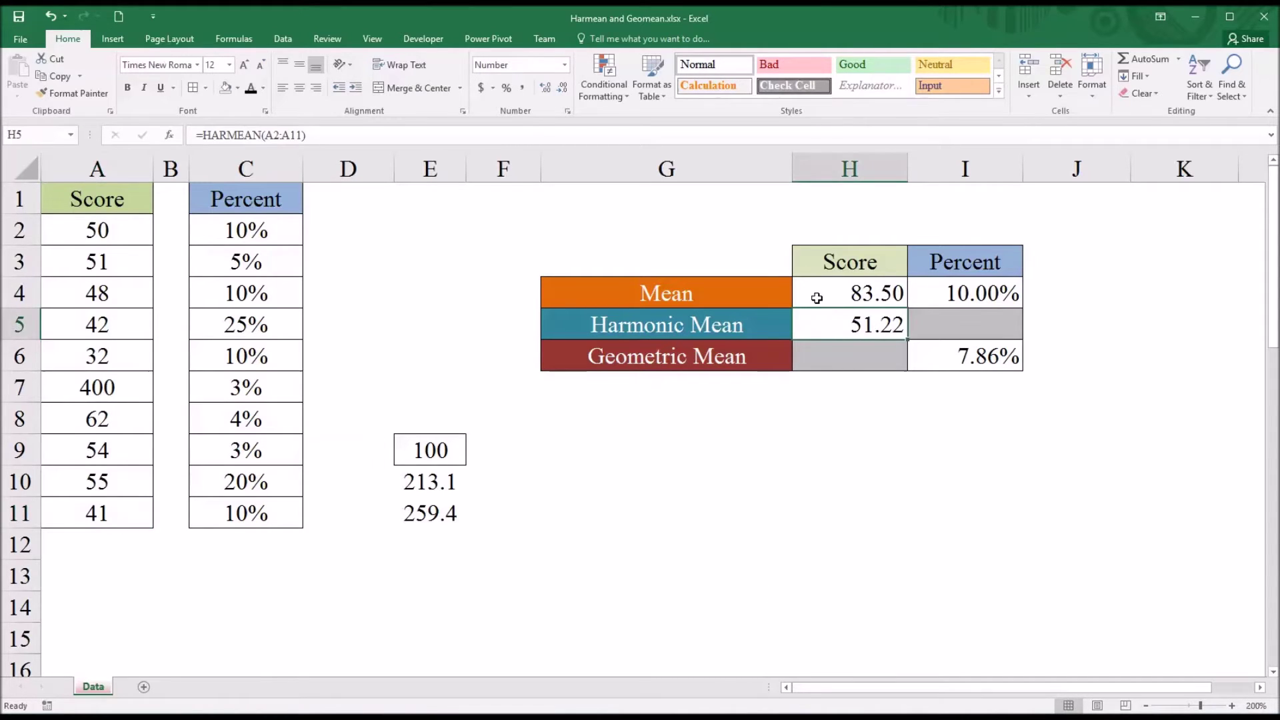
pyautogui.click(817, 297)
pyautogui.click(820, 324)
pyautogui.moveTo(263, 235); pyautogui.dragTo(251, 514)
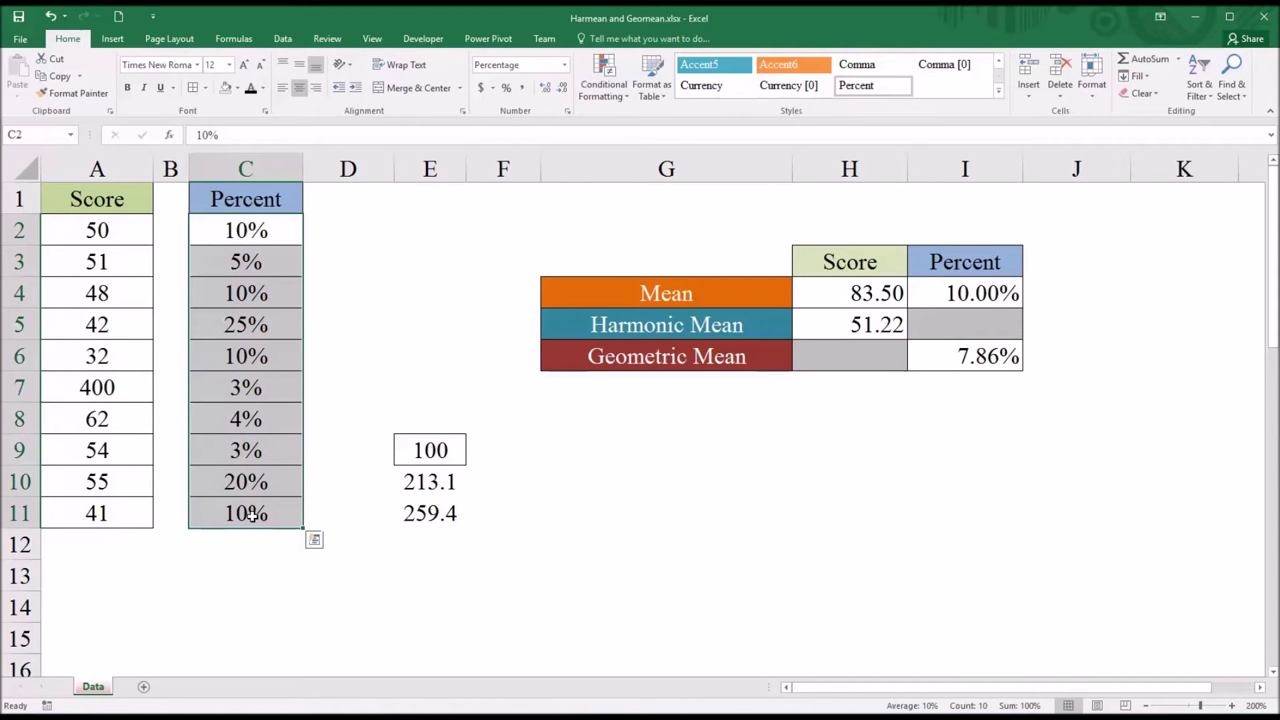
pyautogui.click(270, 238)
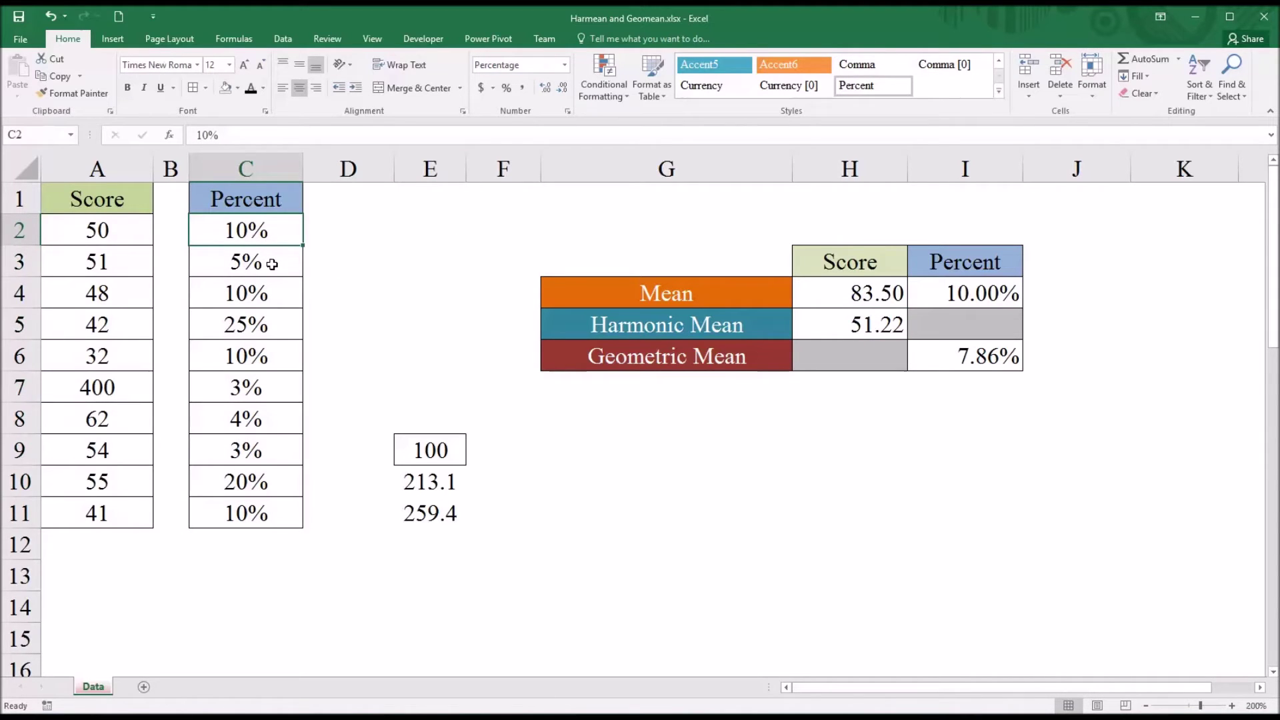
pyautogui.click(272, 265)
pyautogui.click(268, 298)
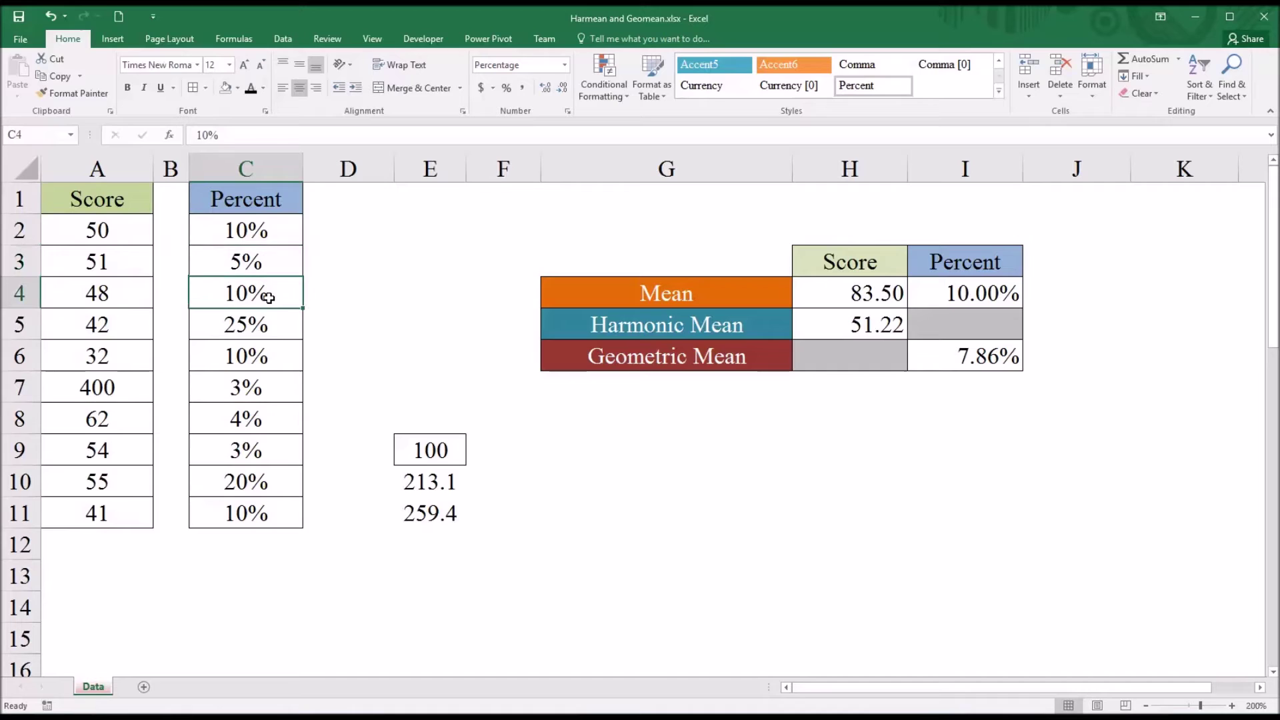
pyautogui.click(271, 238)
pyautogui.click(270, 262)
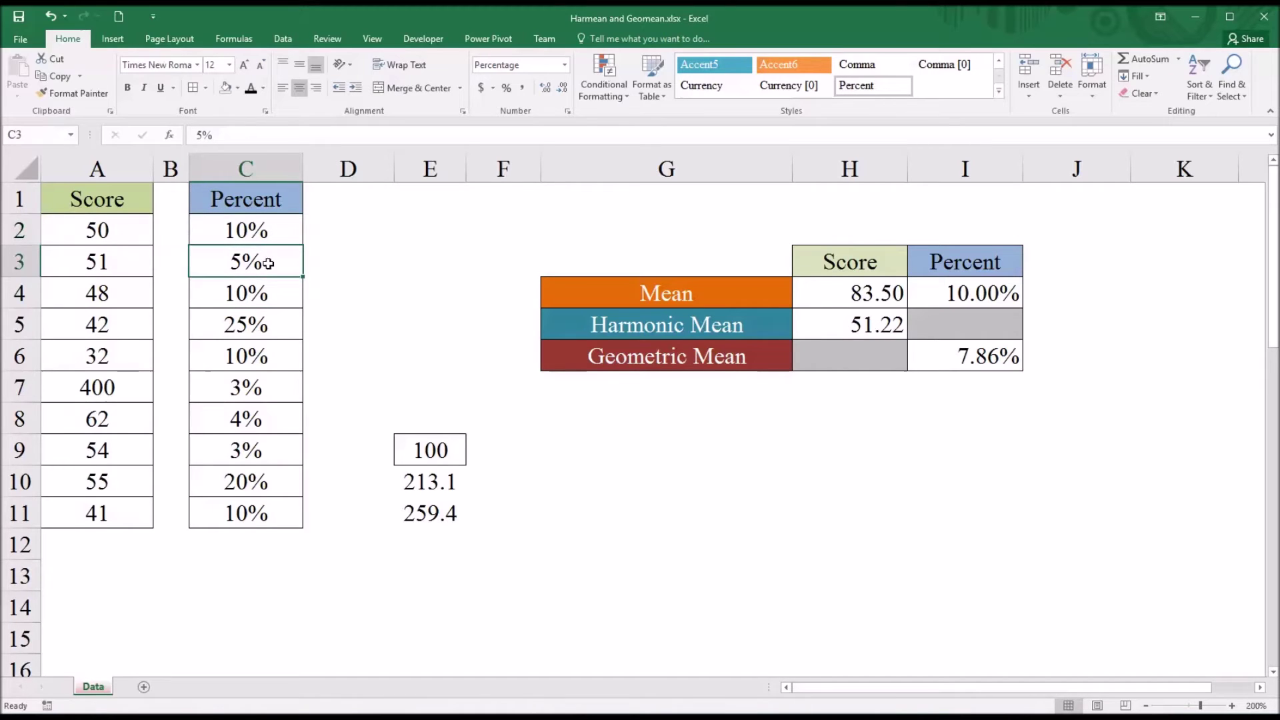
pyautogui.click(268, 295)
pyautogui.click(269, 323)
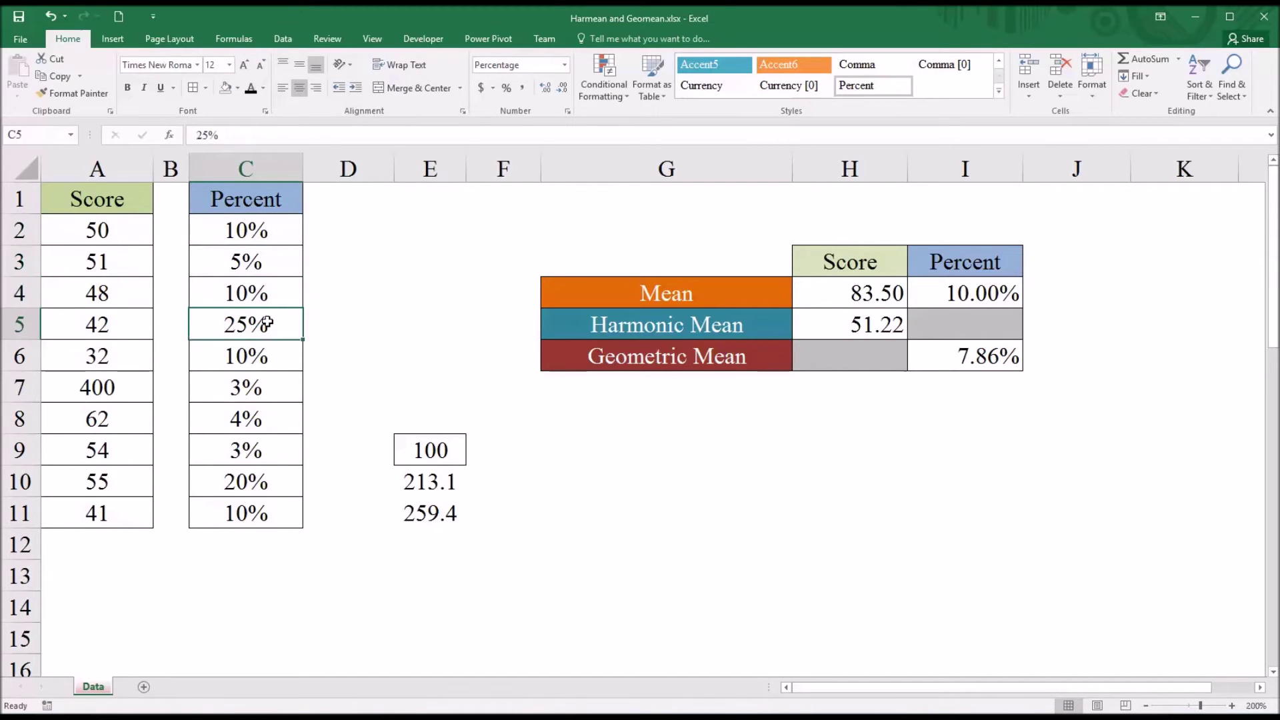
pyautogui.click(269, 234)
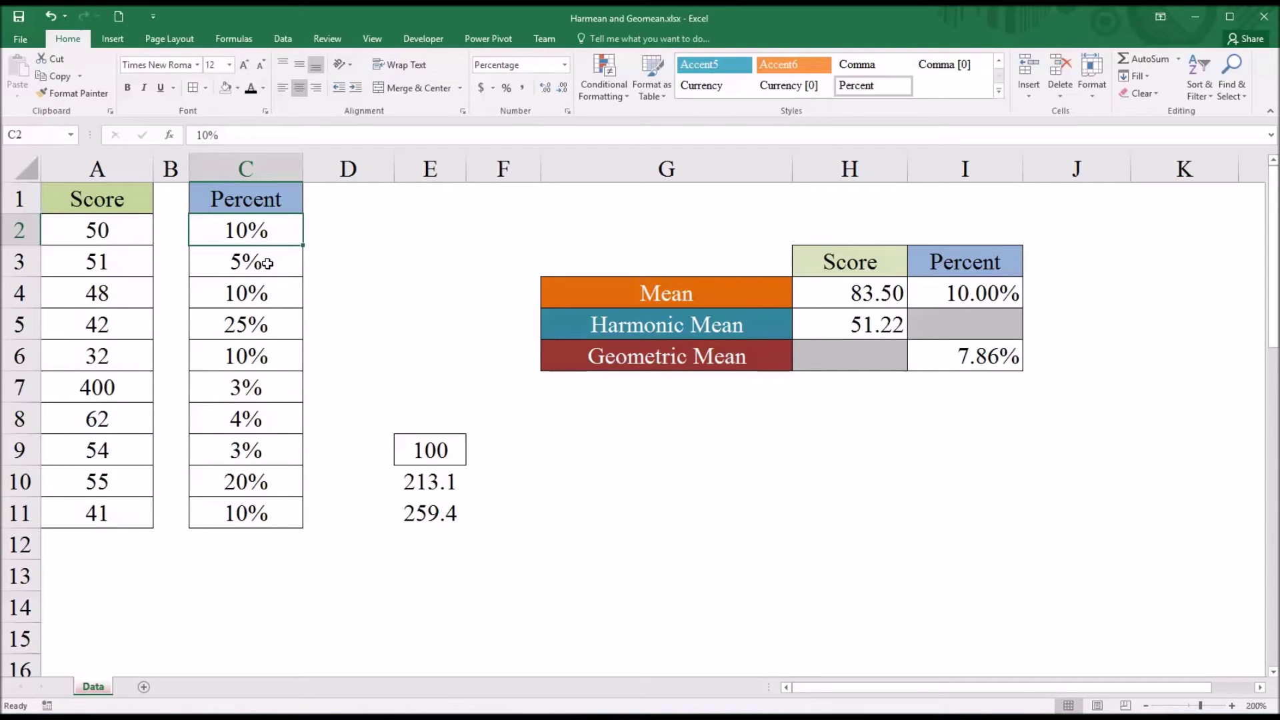
pyautogui.click(268, 261)
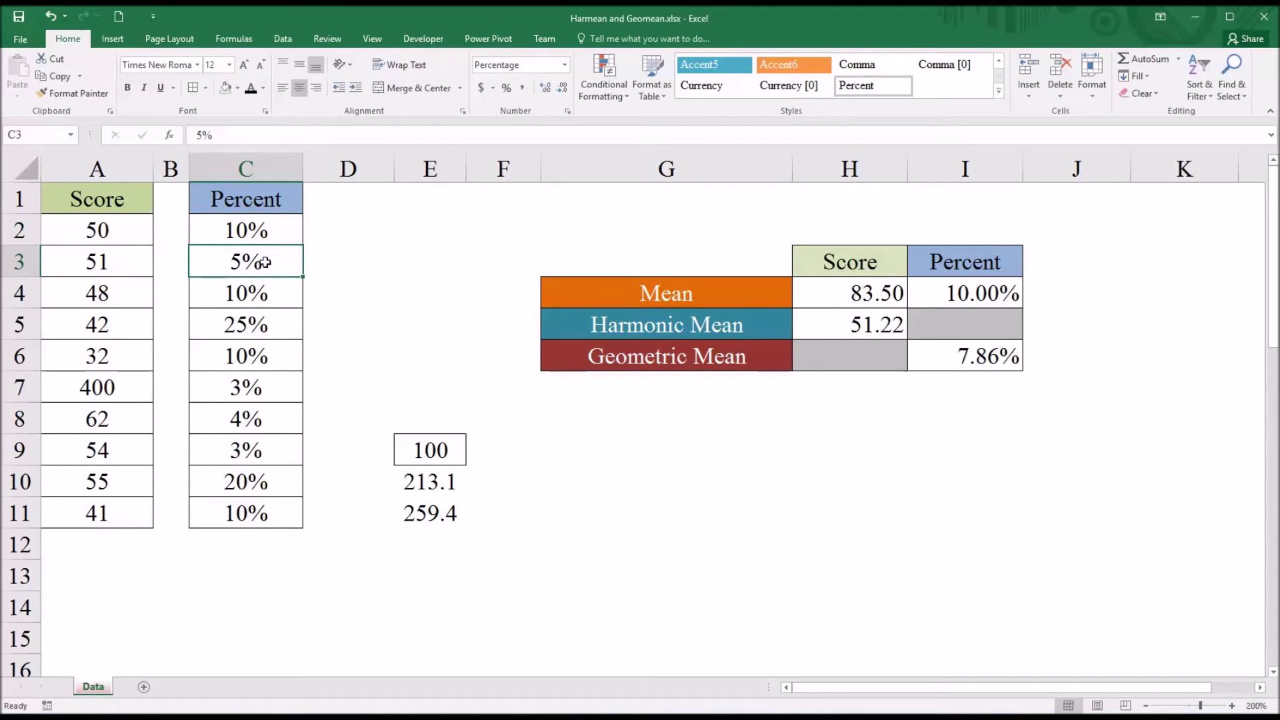
pyautogui.moveTo(262, 242); pyautogui.dragTo(259, 515)
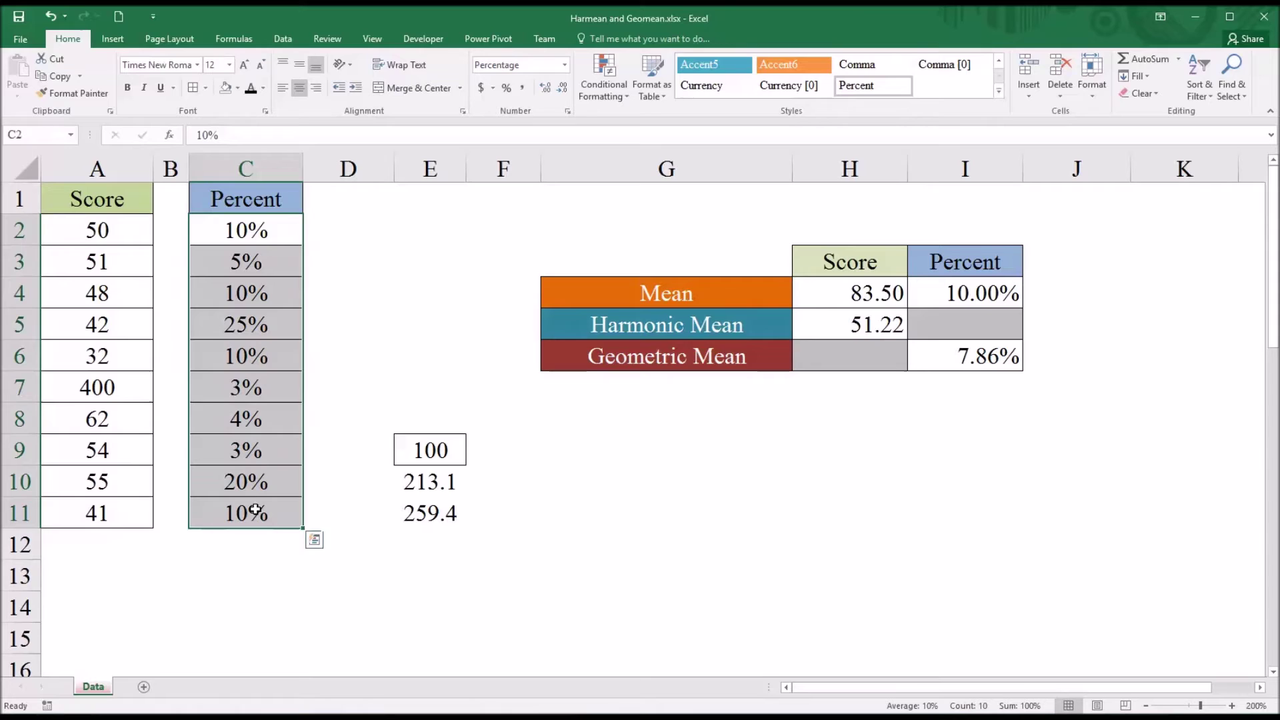
pyautogui.click(274, 246)
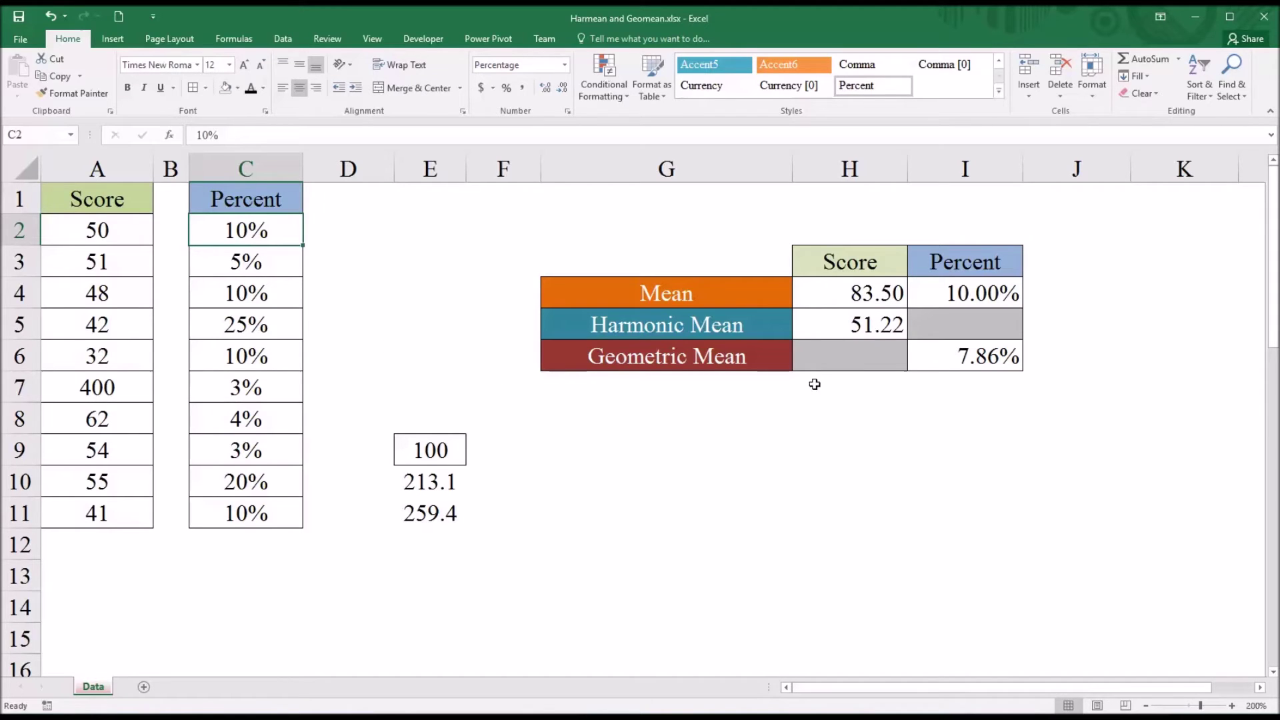
pyautogui.click(922, 292)
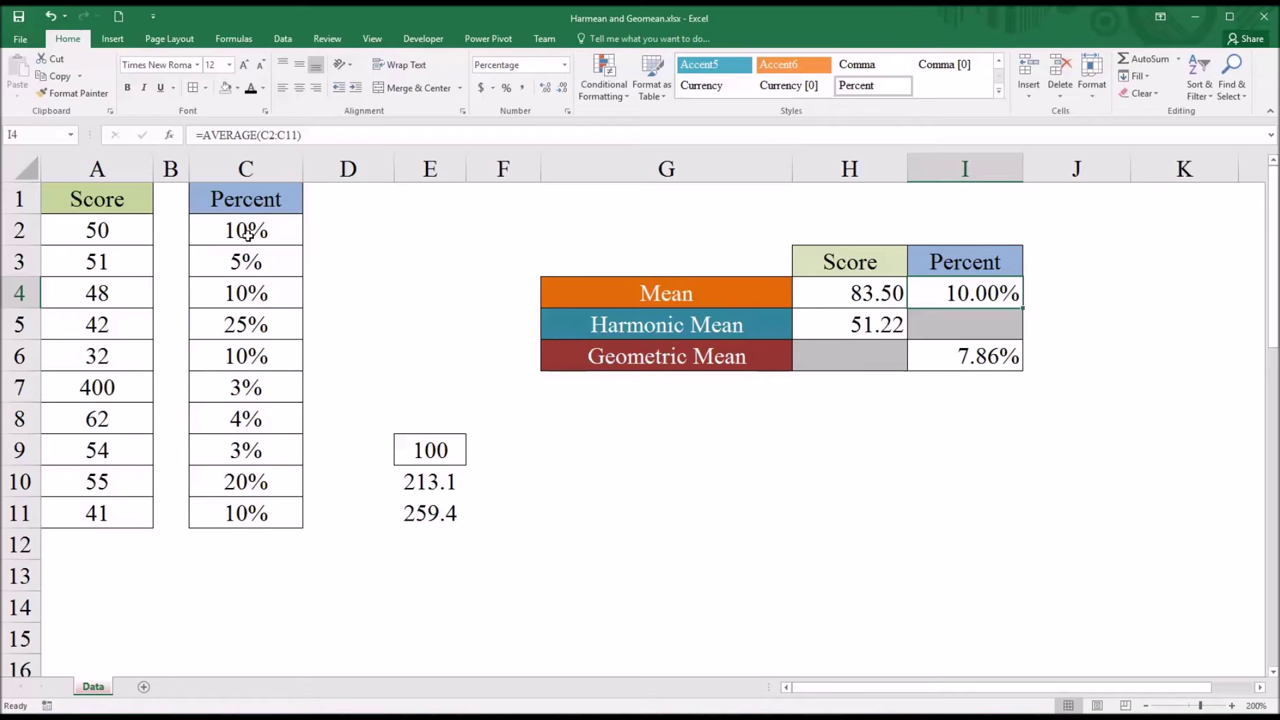
pyautogui.moveTo(246, 232); pyautogui.dragTo(257, 511)
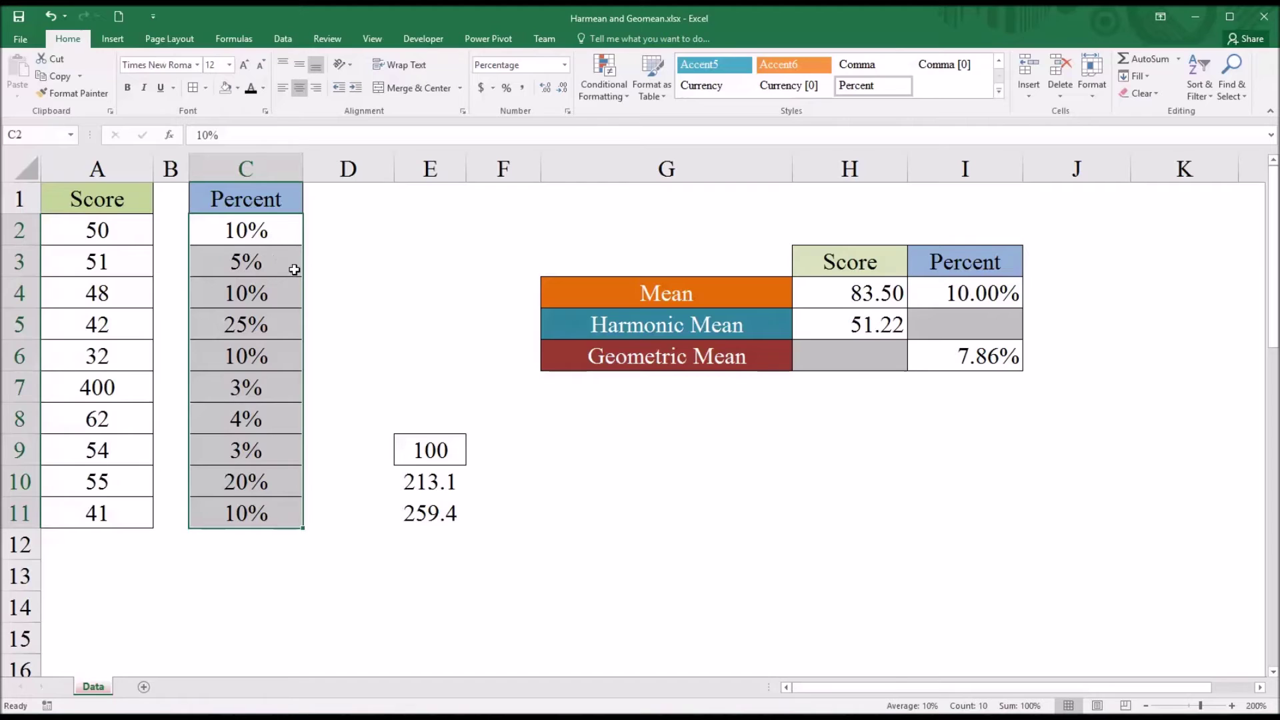
pyautogui.click(432, 451)
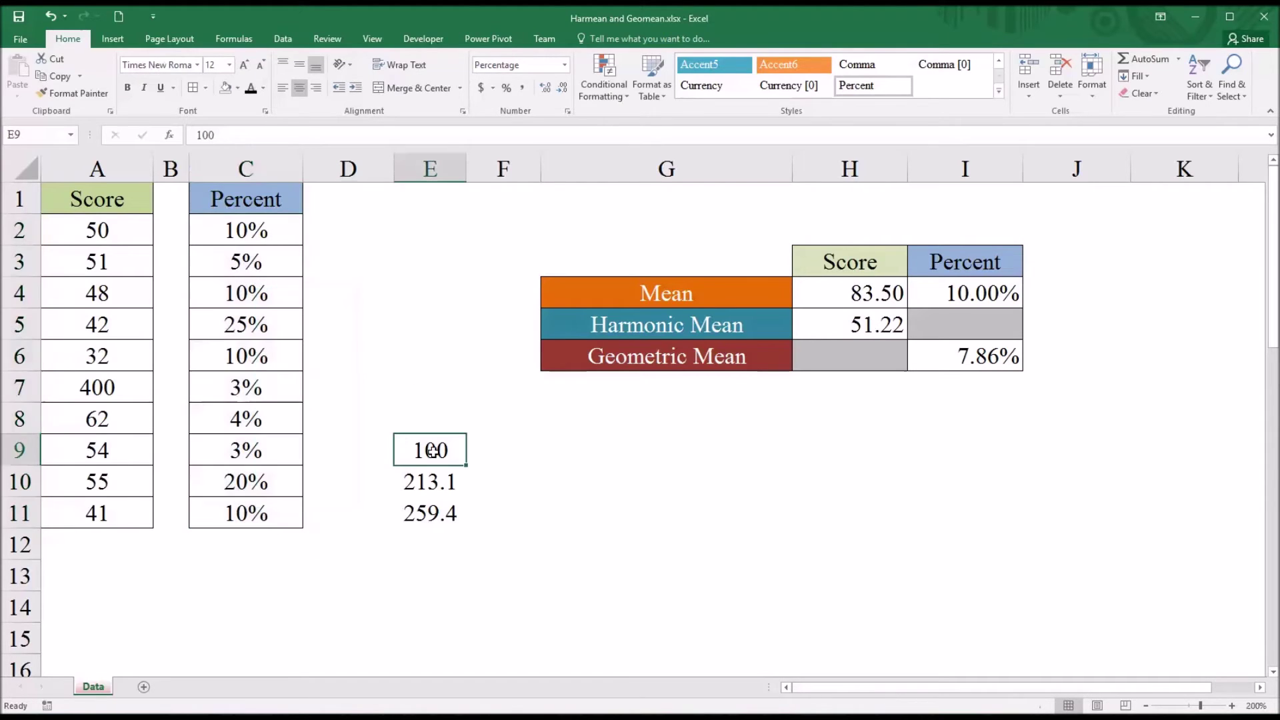
pyautogui.click(432, 512)
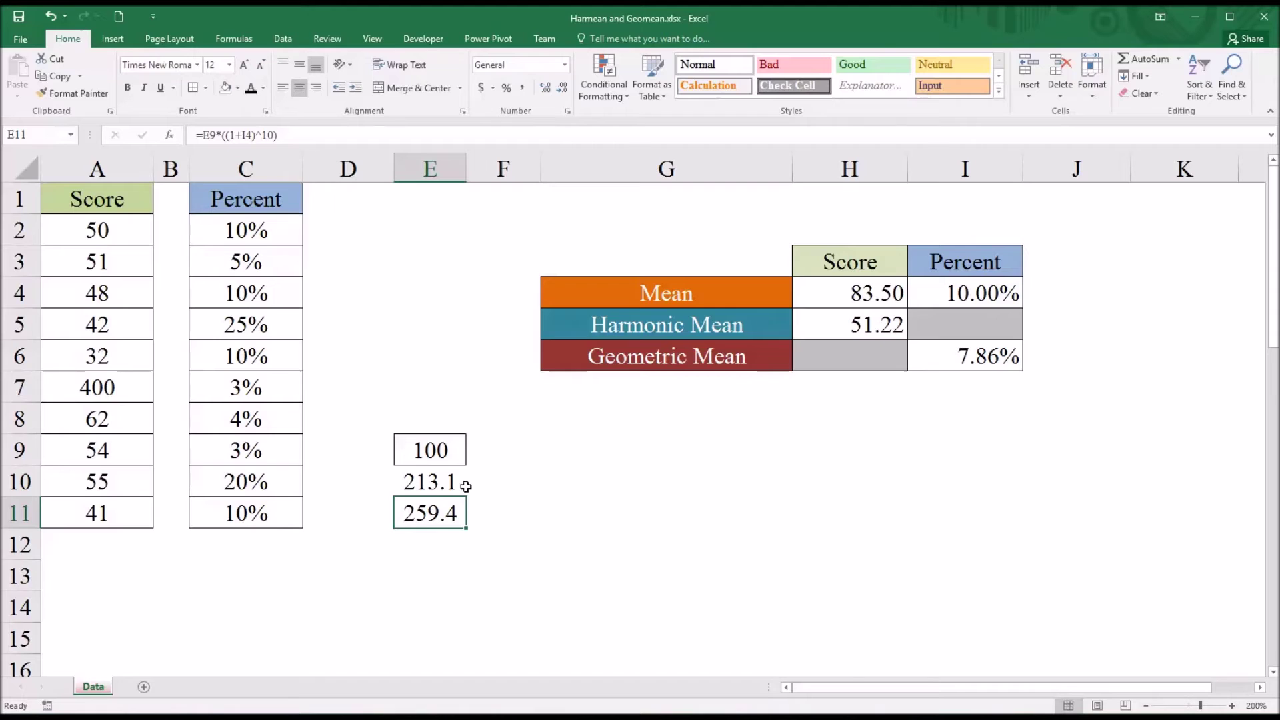
pyautogui.click(929, 298)
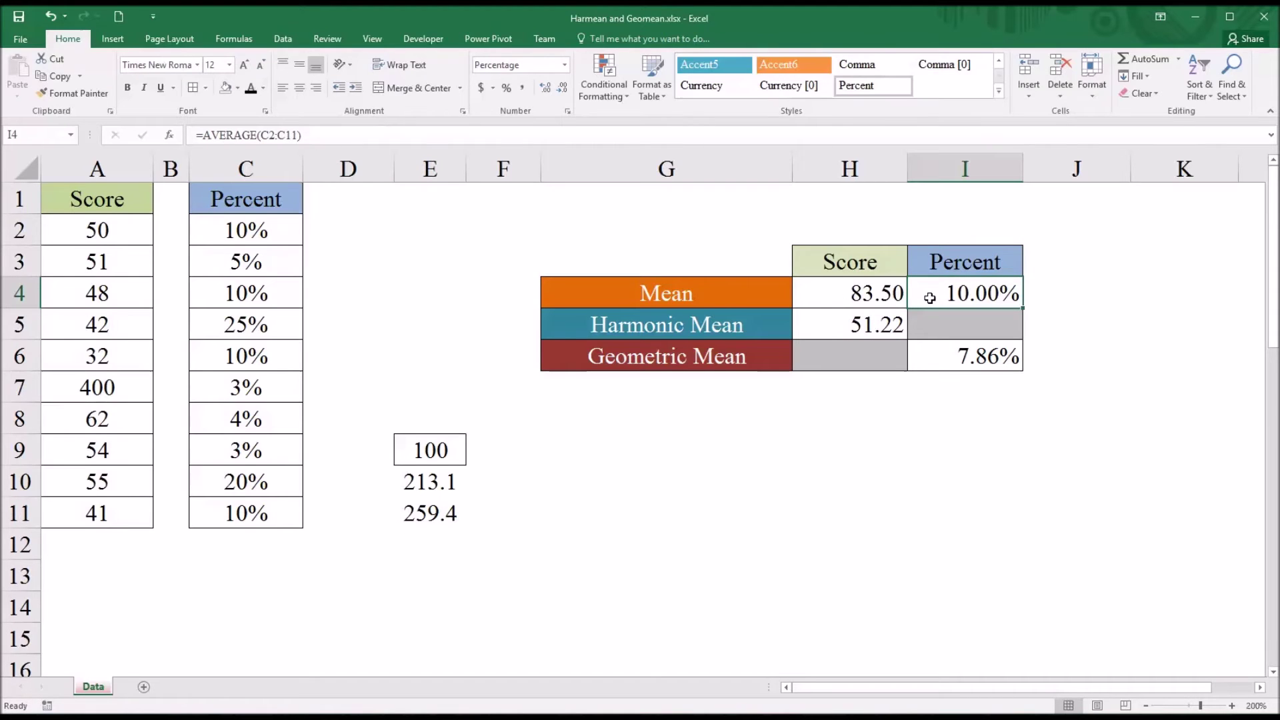
pyautogui.click(433, 515)
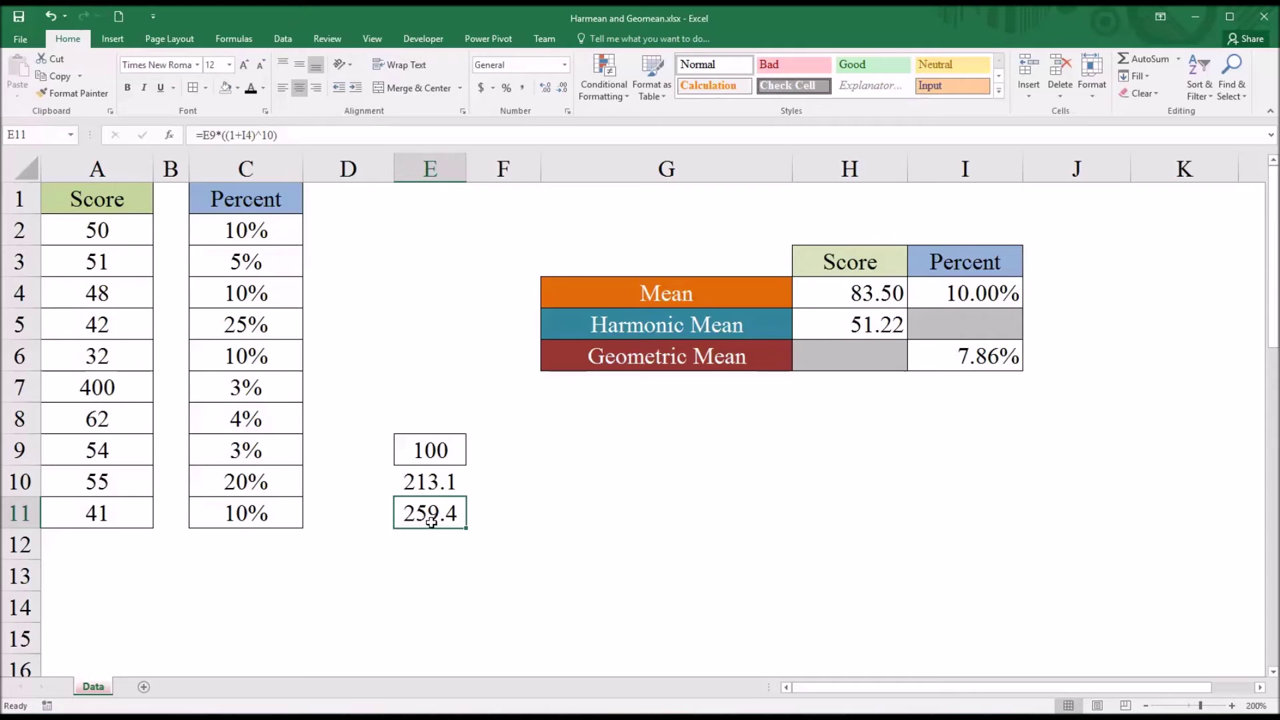
pyautogui.click(290, 136)
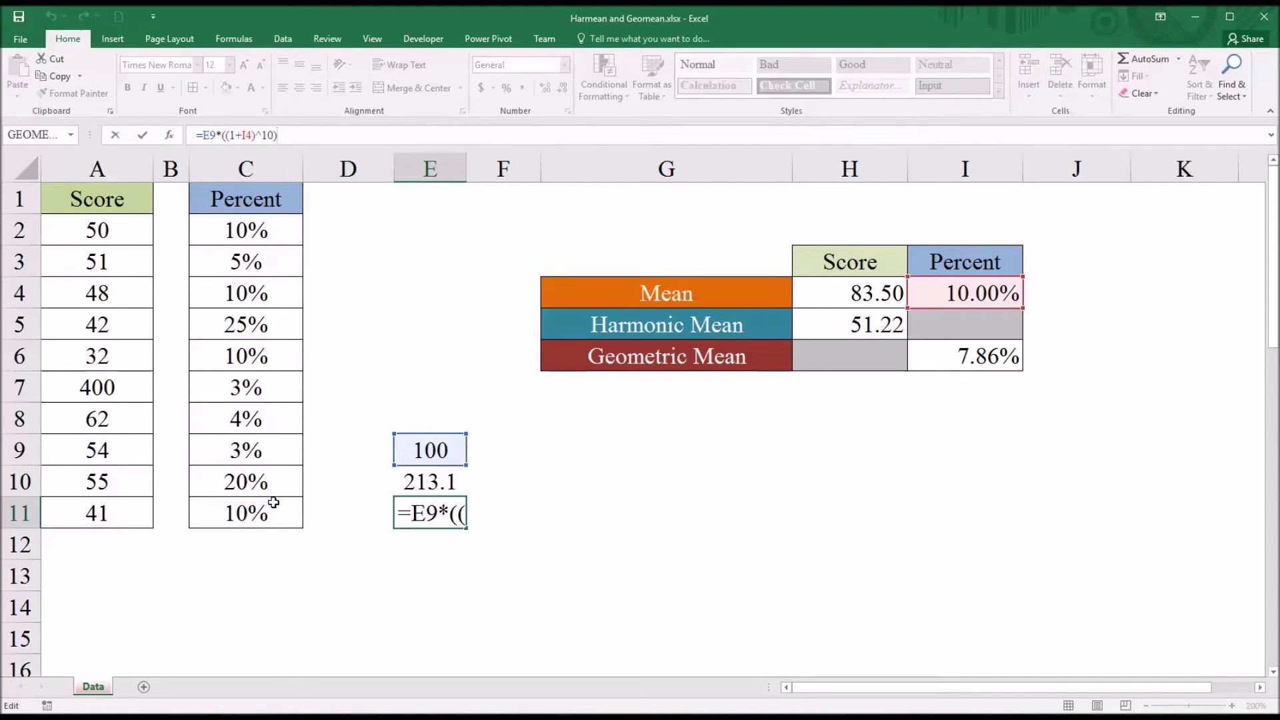
pyautogui.hotkey('ctrl', 'Return')
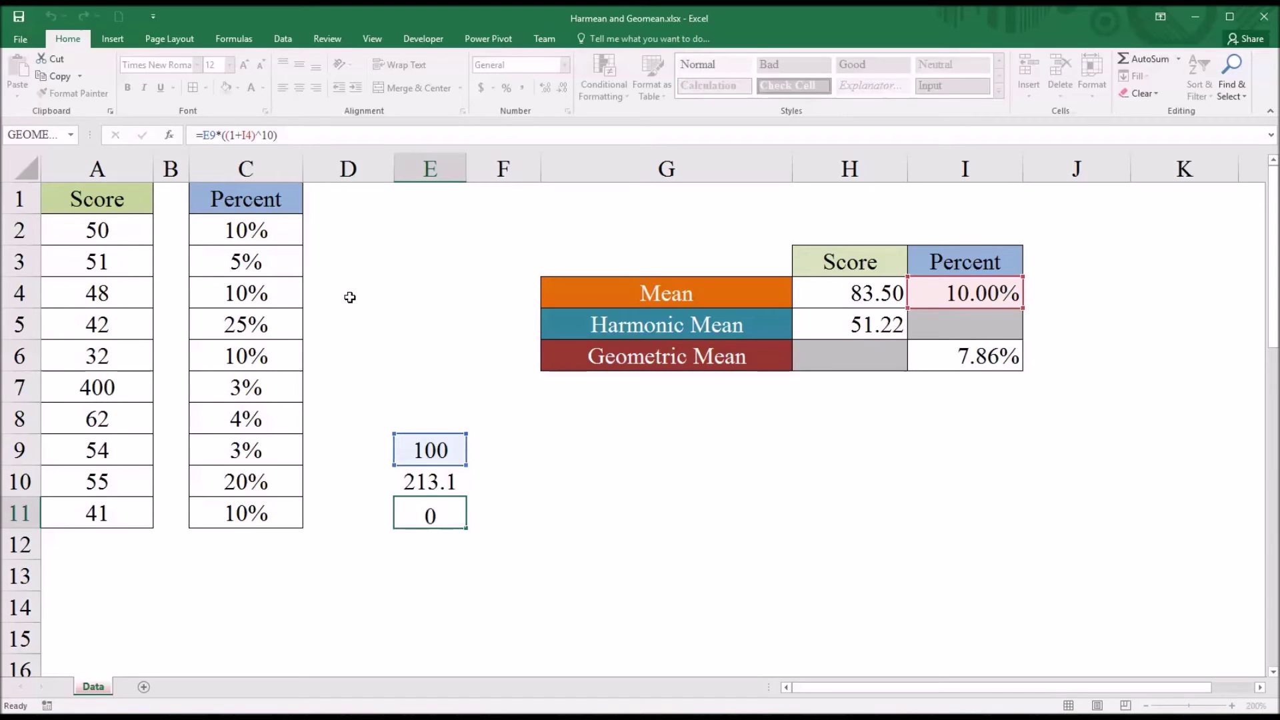
pyautogui.press('Return')
pyautogui.click(430, 515)
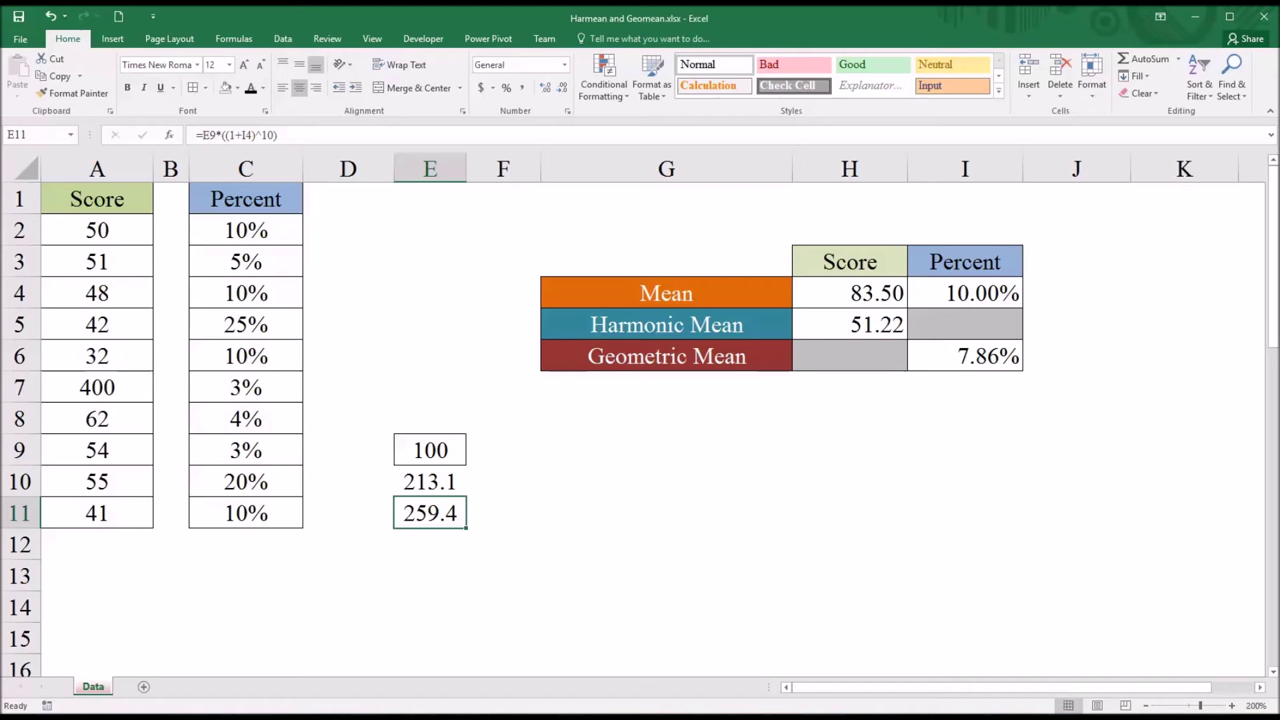
pyautogui.click(941, 358)
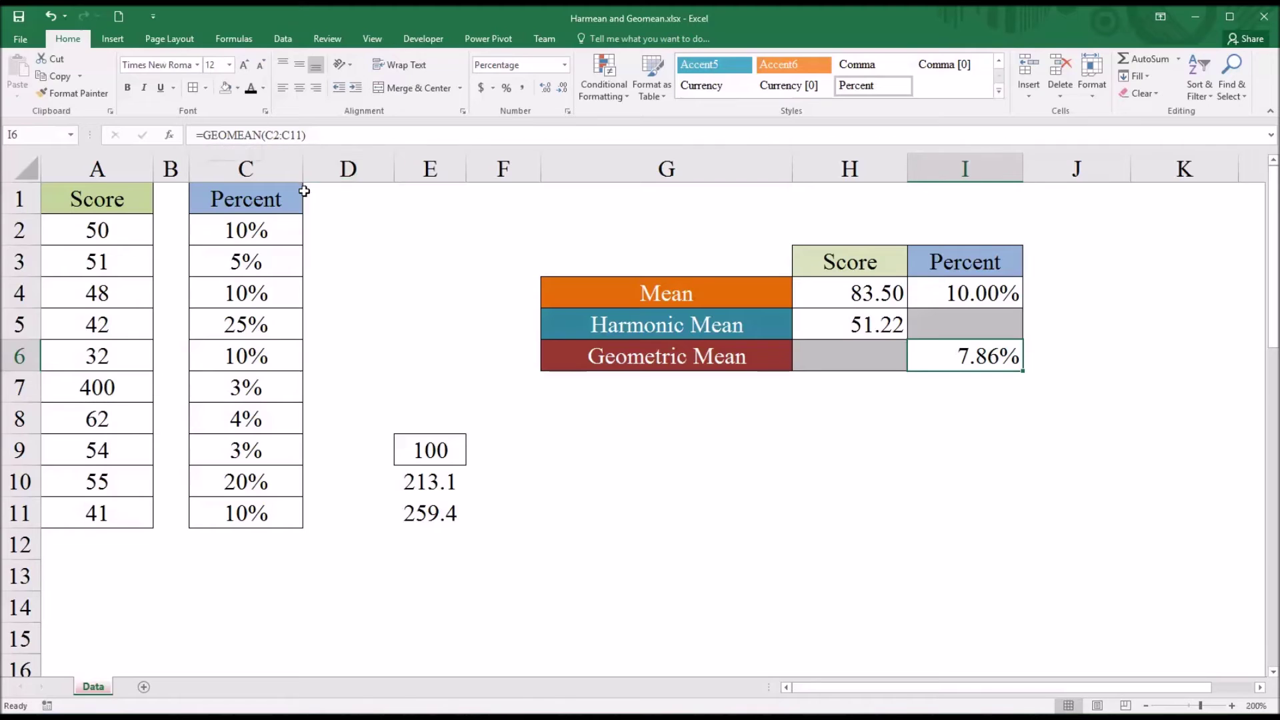
pyautogui.click(316, 137)
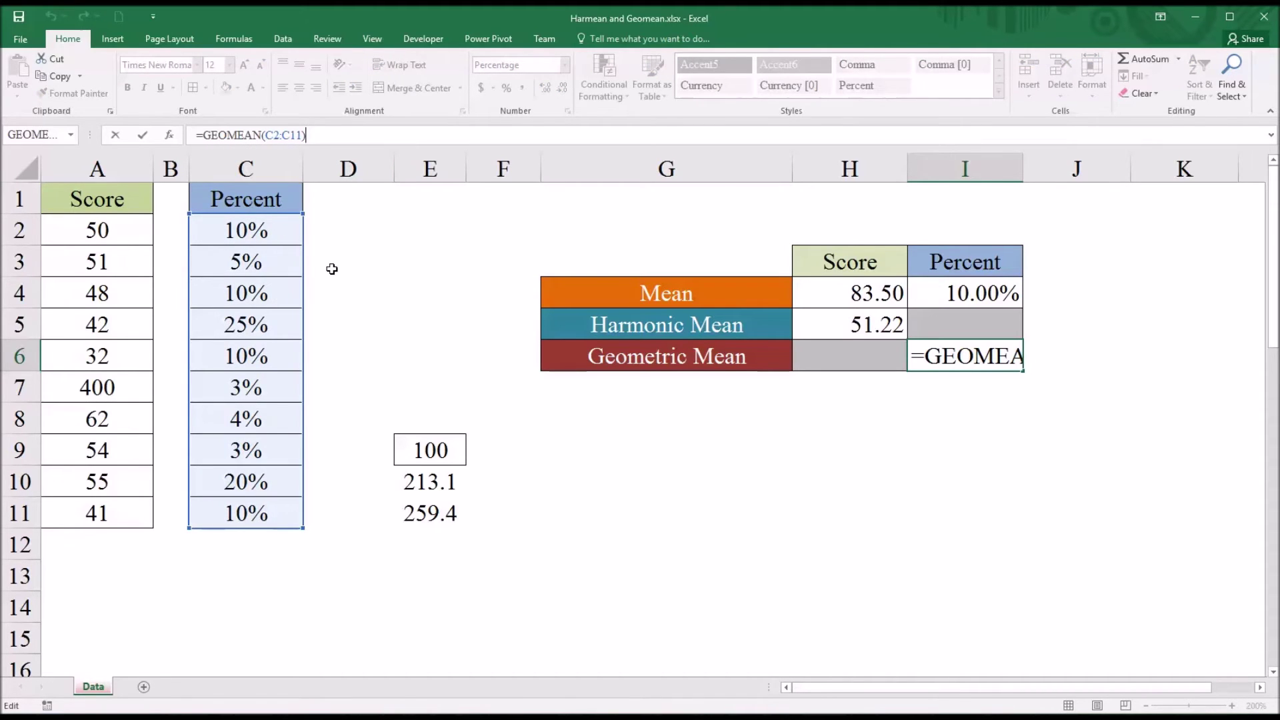
pyautogui.press('Return')
pyautogui.click(967, 360)
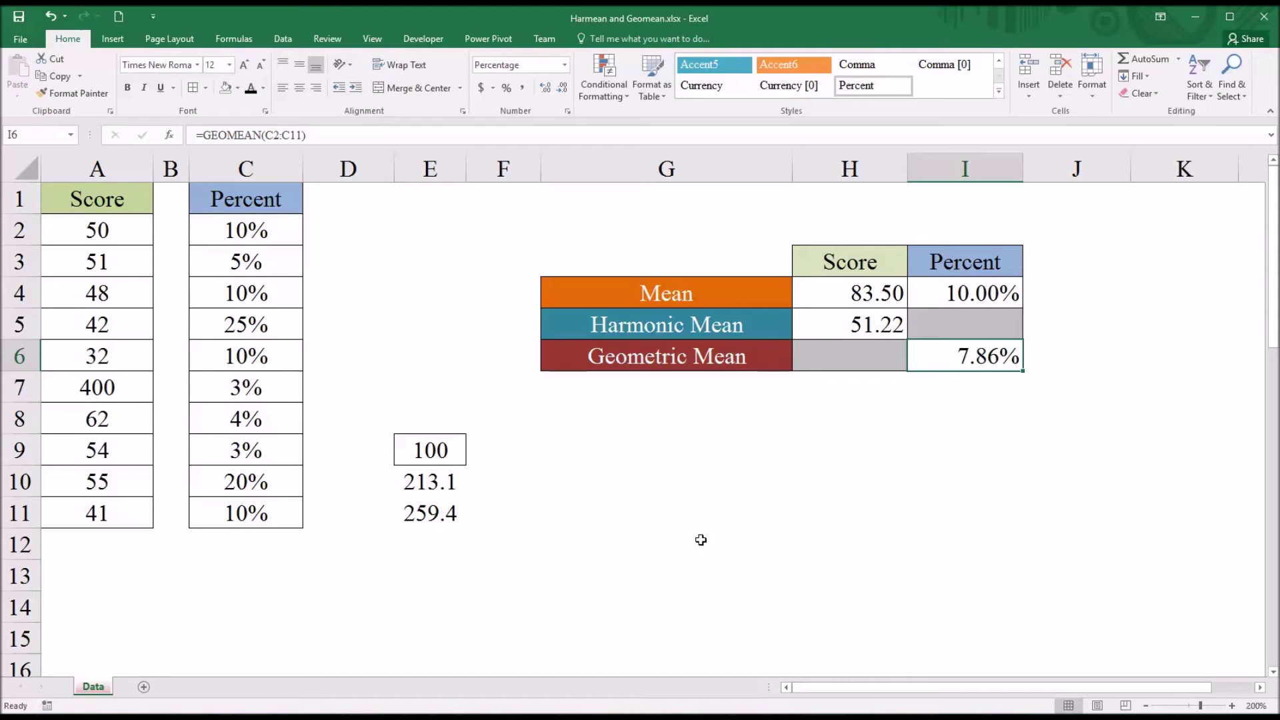
pyautogui.click(428, 488)
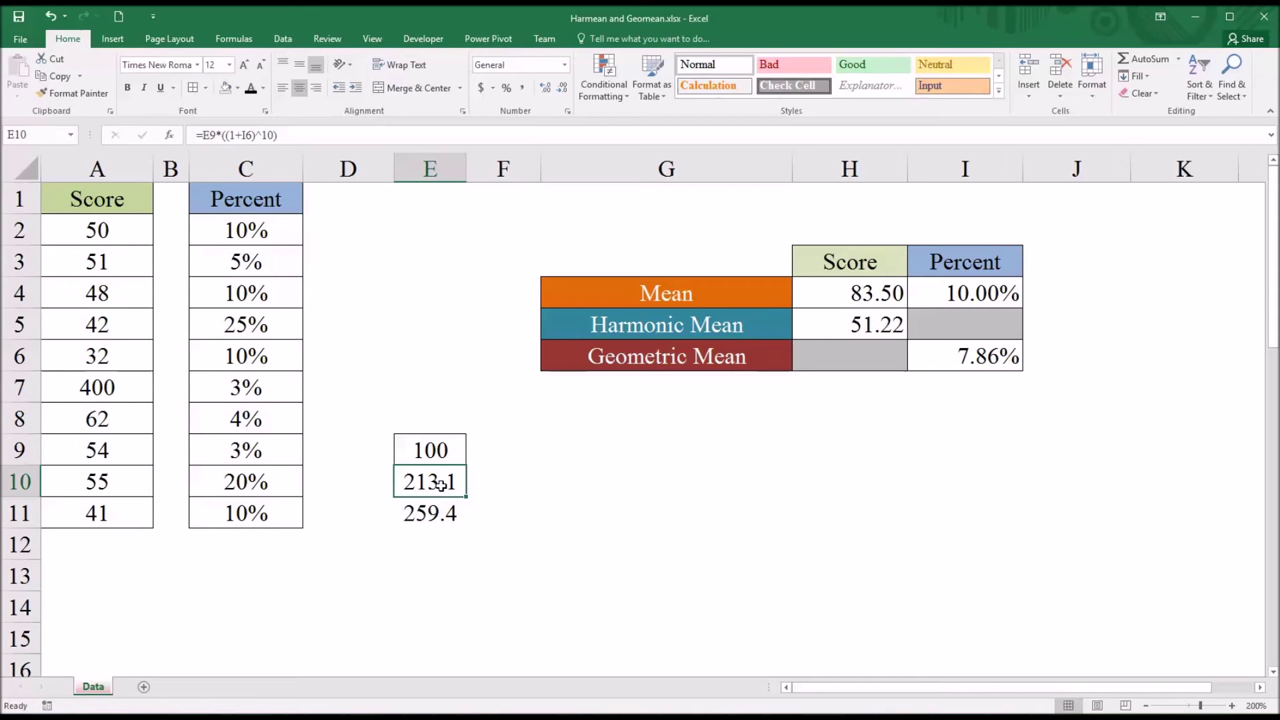
pyautogui.click(447, 451)
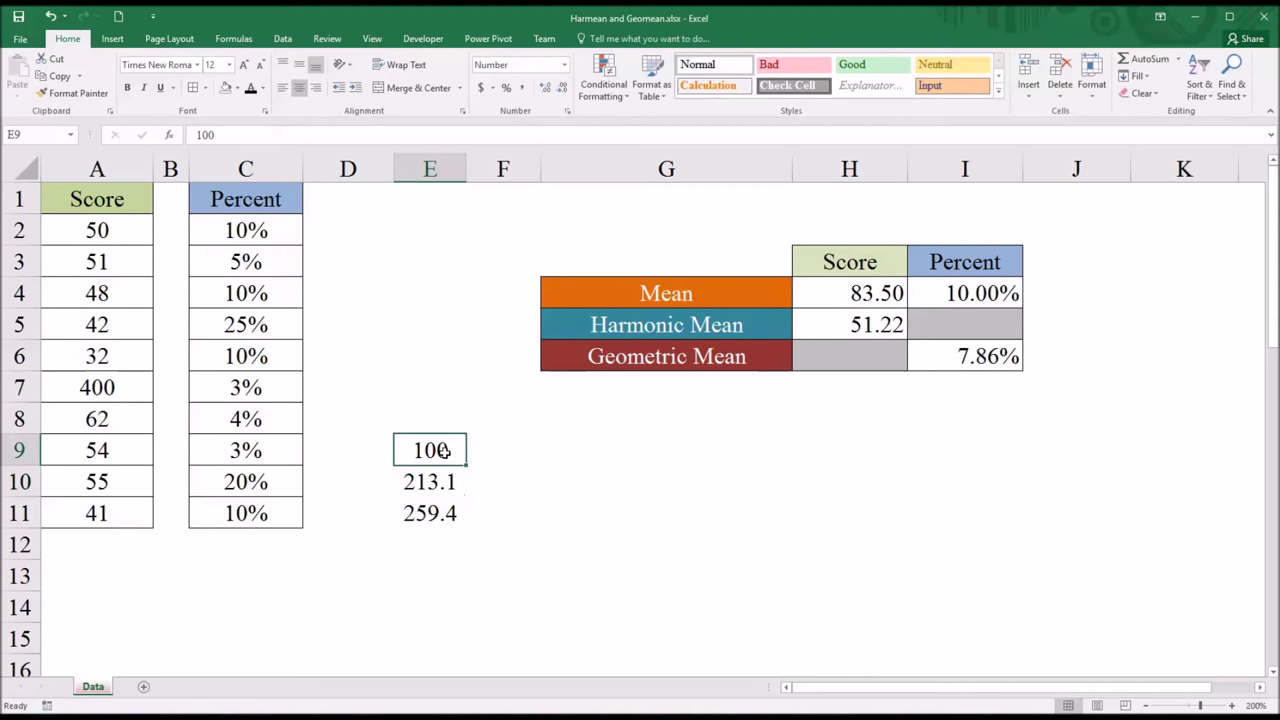
pyautogui.click(424, 482)
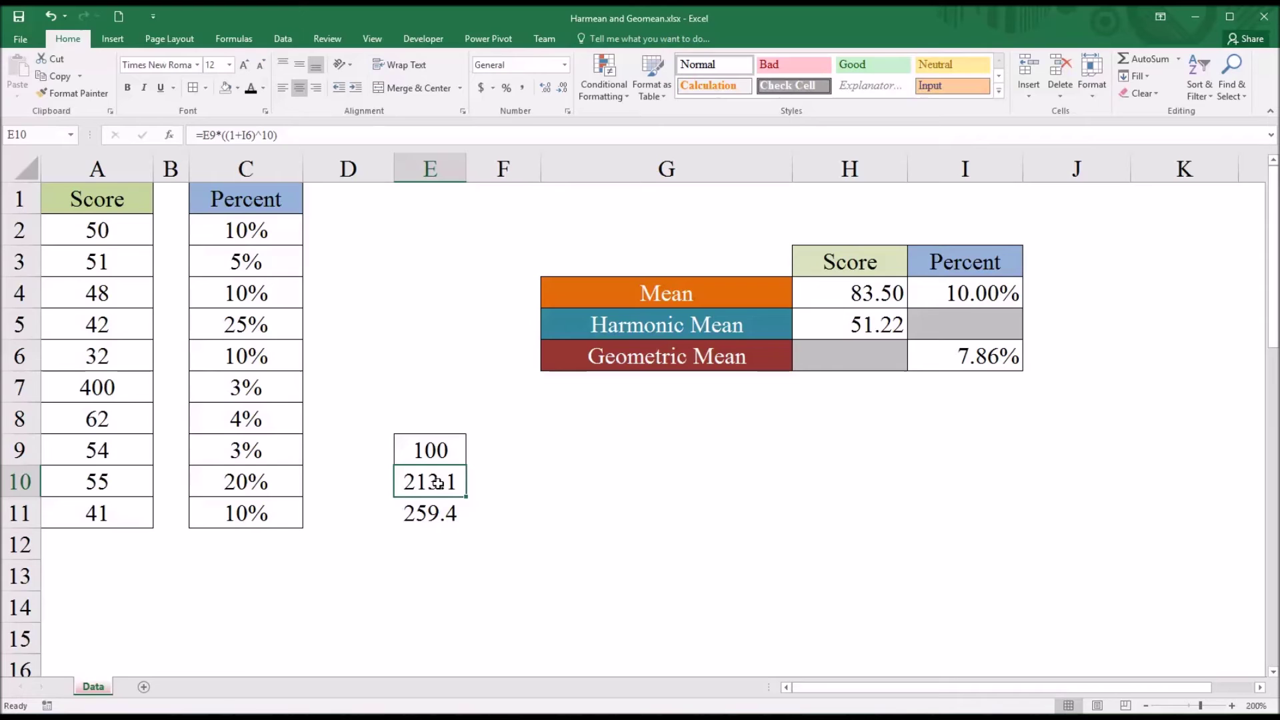
pyautogui.click(298, 139)
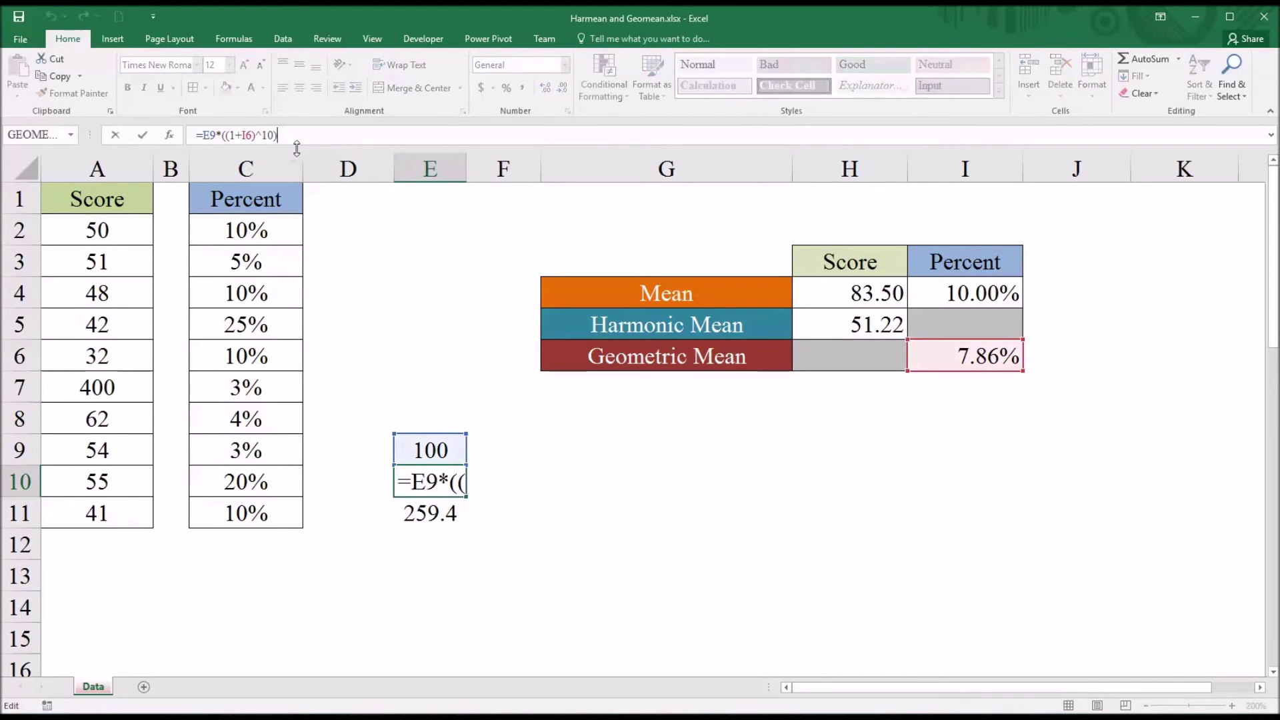
pyautogui.press('Return')
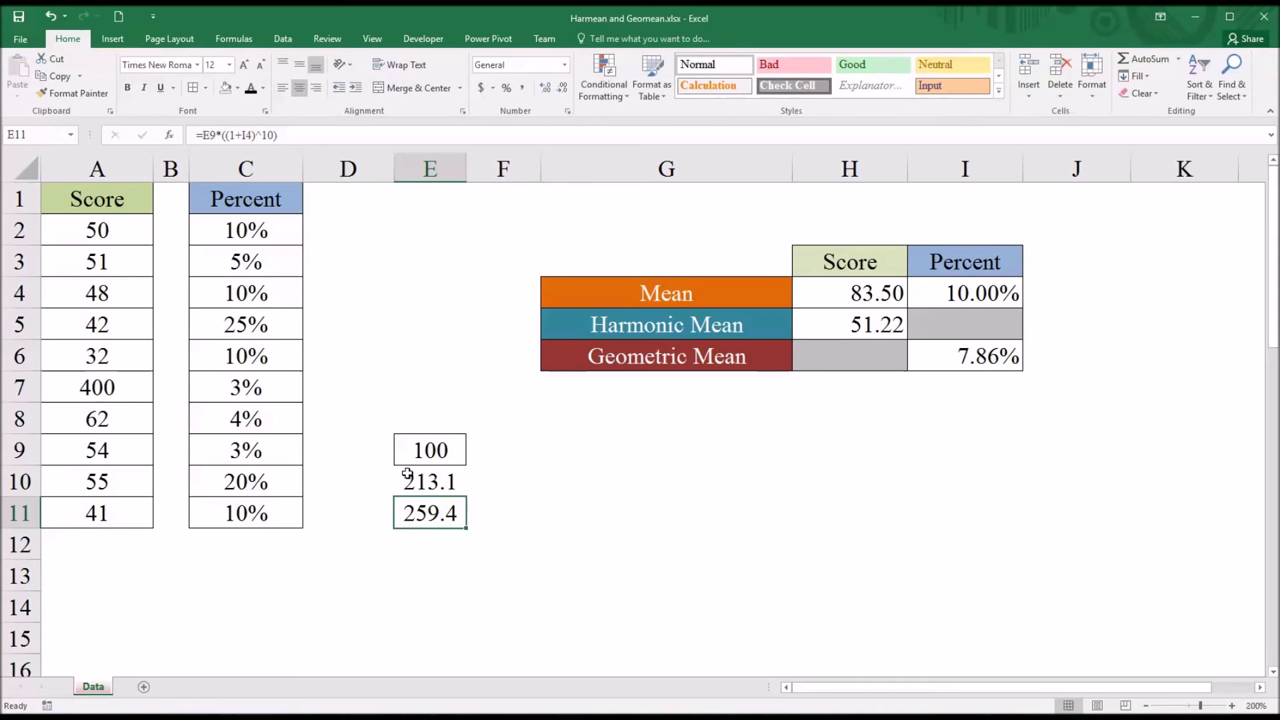
pyautogui.click(408, 482)
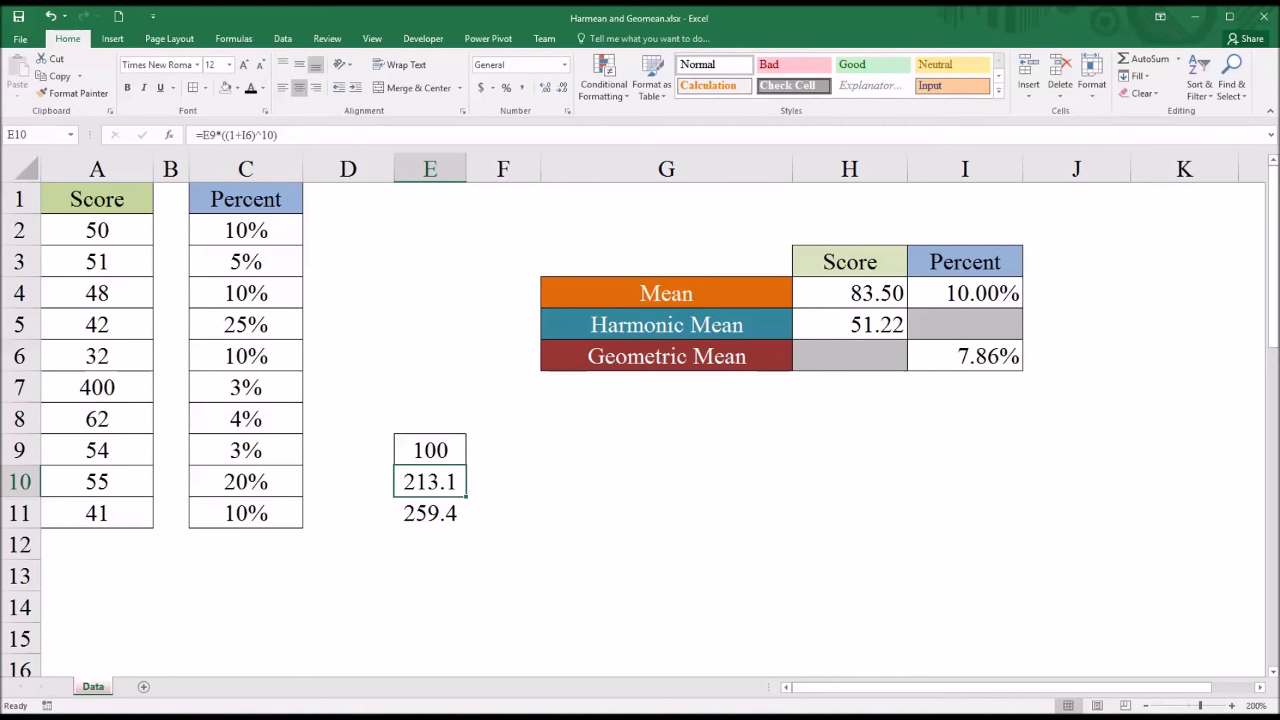
pyautogui.moveTo(258, 236); pyautogui.dragTo(262, 508)
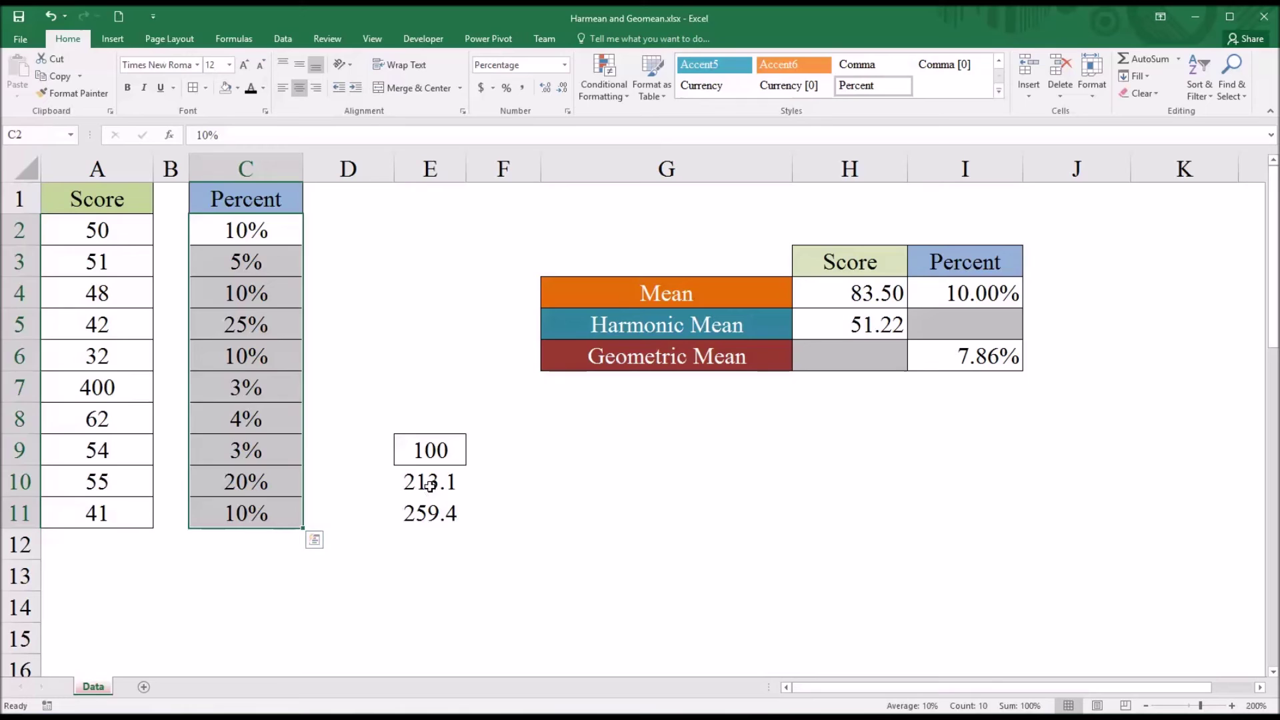
pyautogui.moveTo(429, 485); pyautogui.dragTo(422, 510)
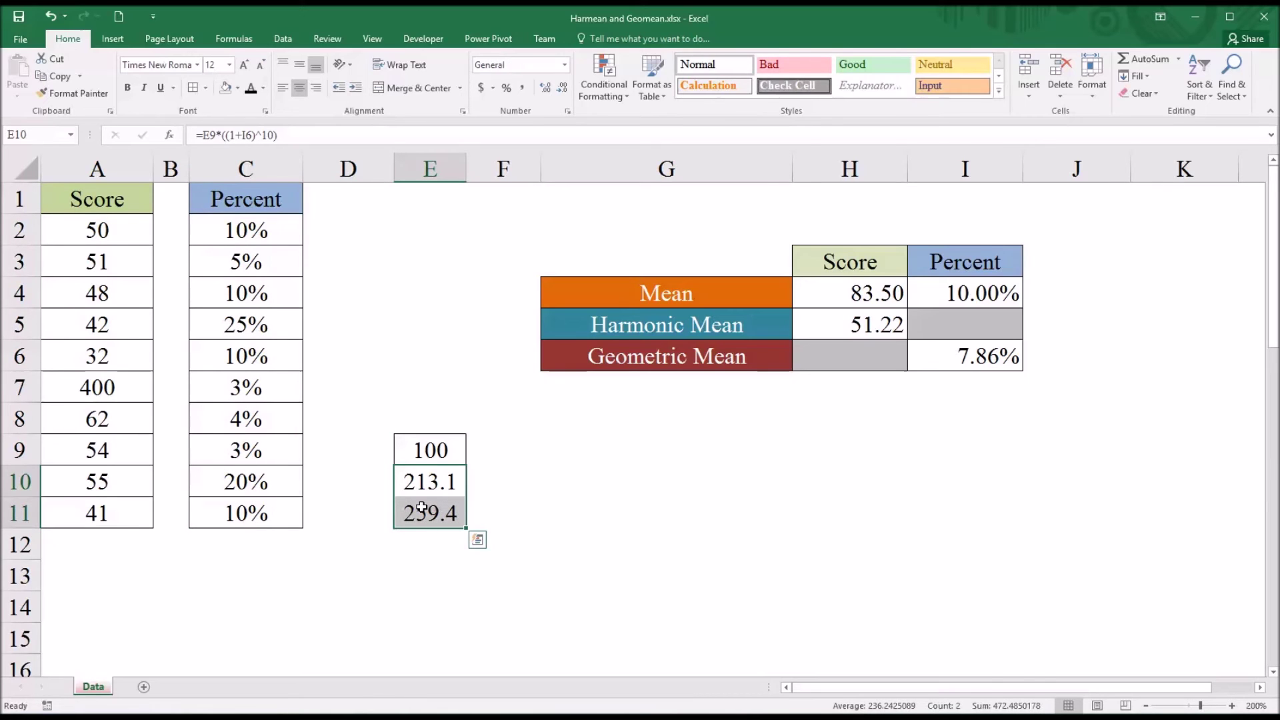
pyautogui.click(427, 488)
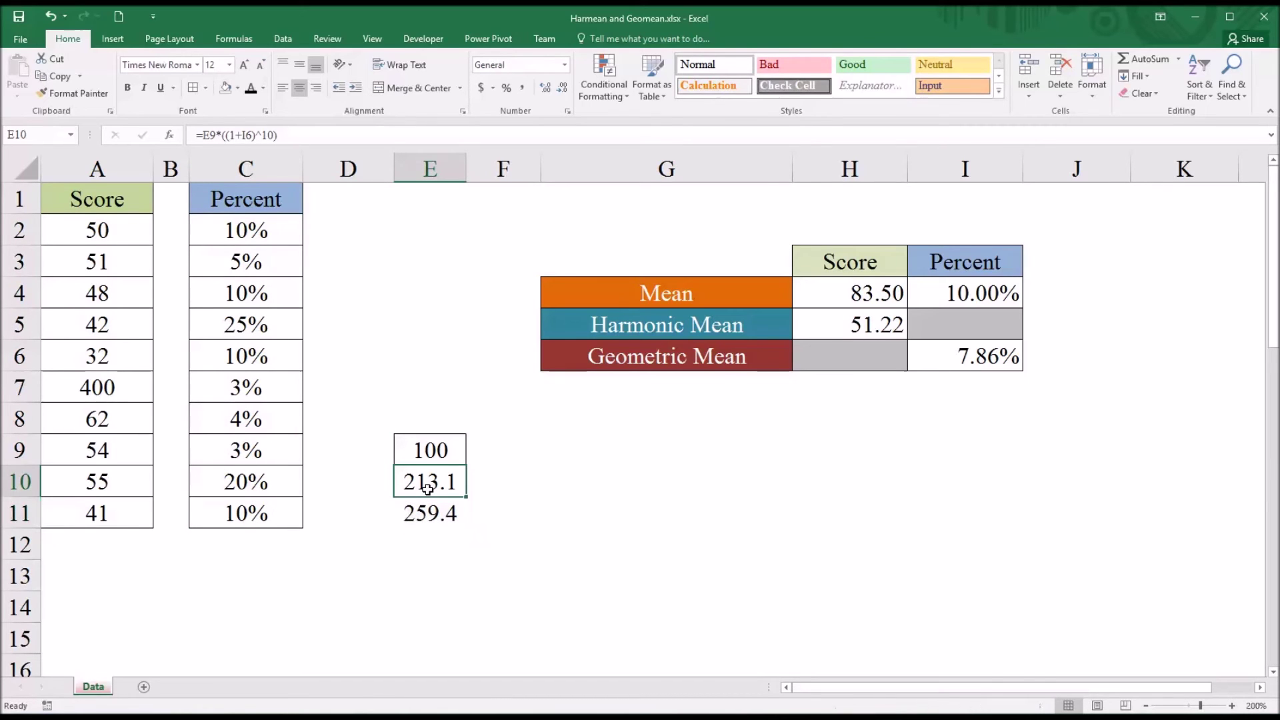
pyautogui.click(421, 512)
pyautogui.click(424, 487)
pyautogui.click(423, 511)
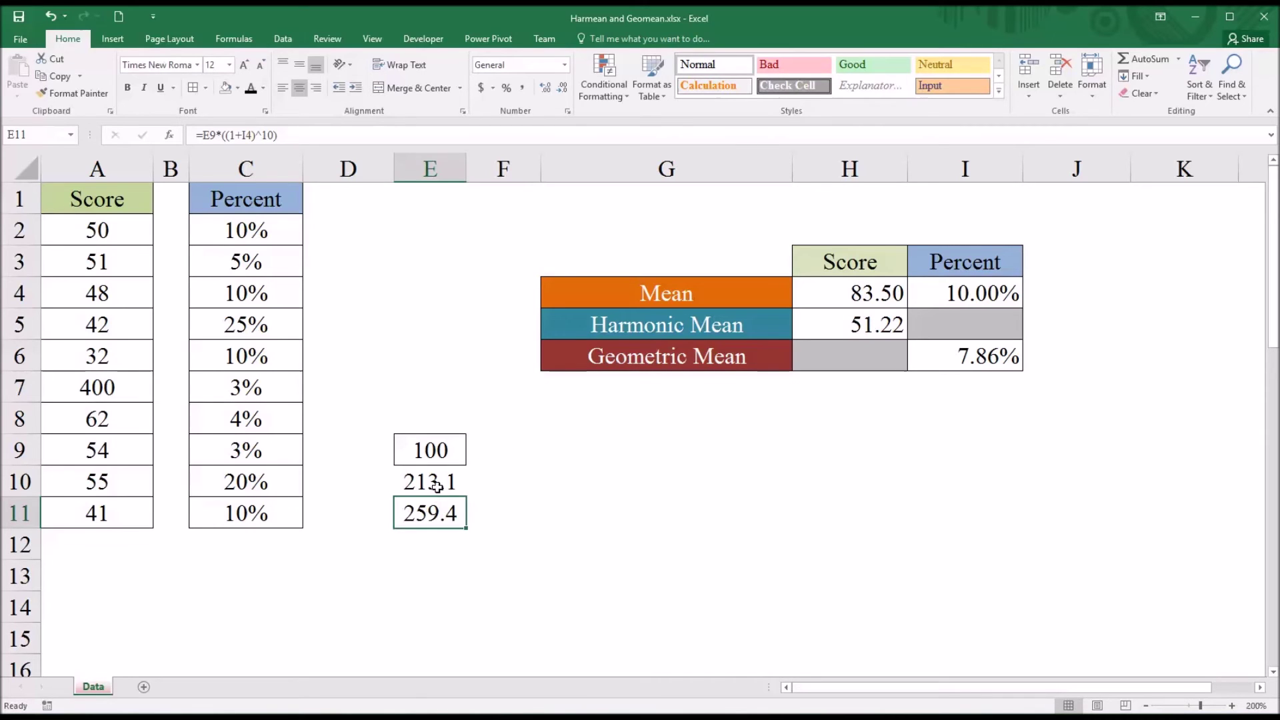
pyautogui.click(438, 487)
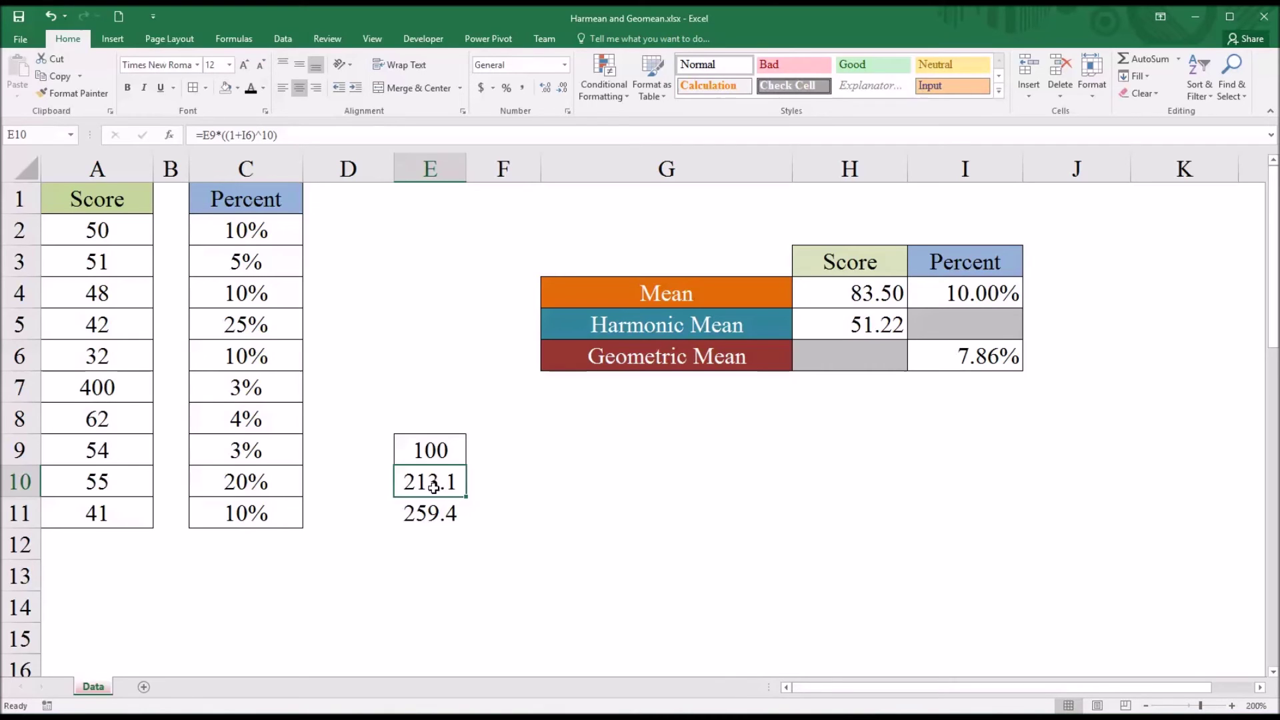
pyautogui.moveTo(432, 487); pyautogui.dragTo(434, 488)
pyautogui.click(261, 422)
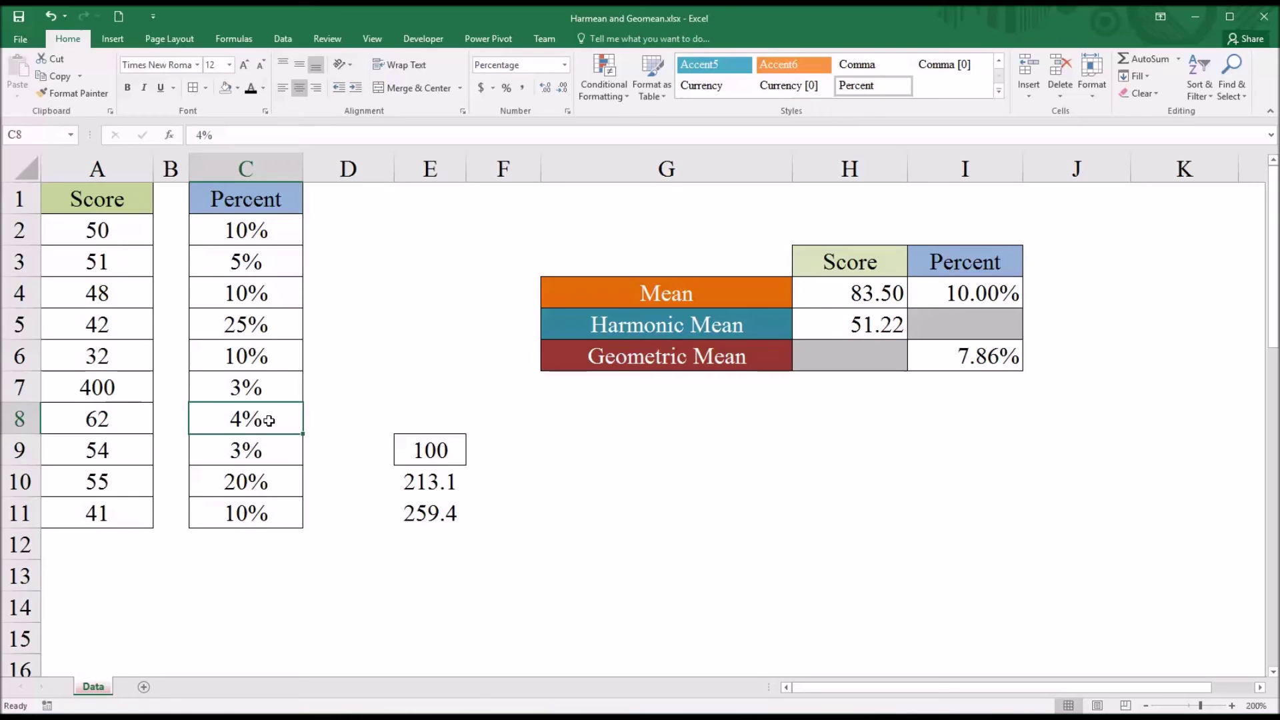
pyautogui.write('2')
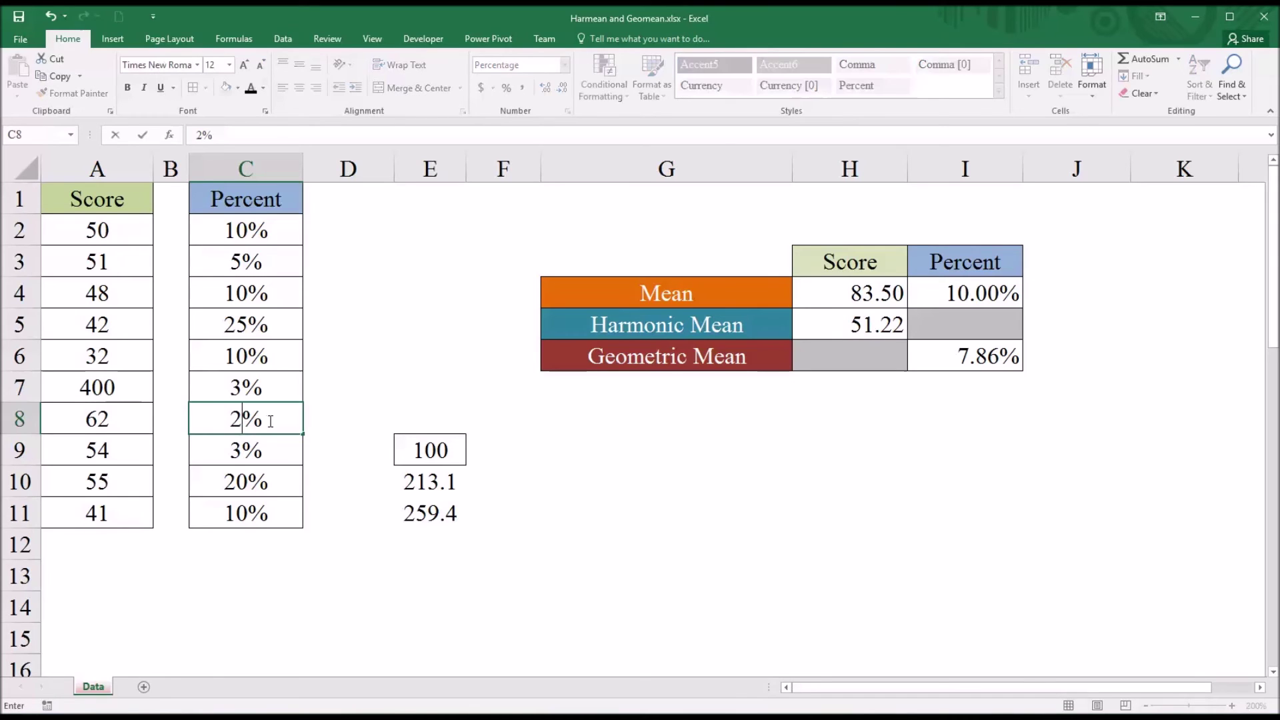
pyautogui.write('00')
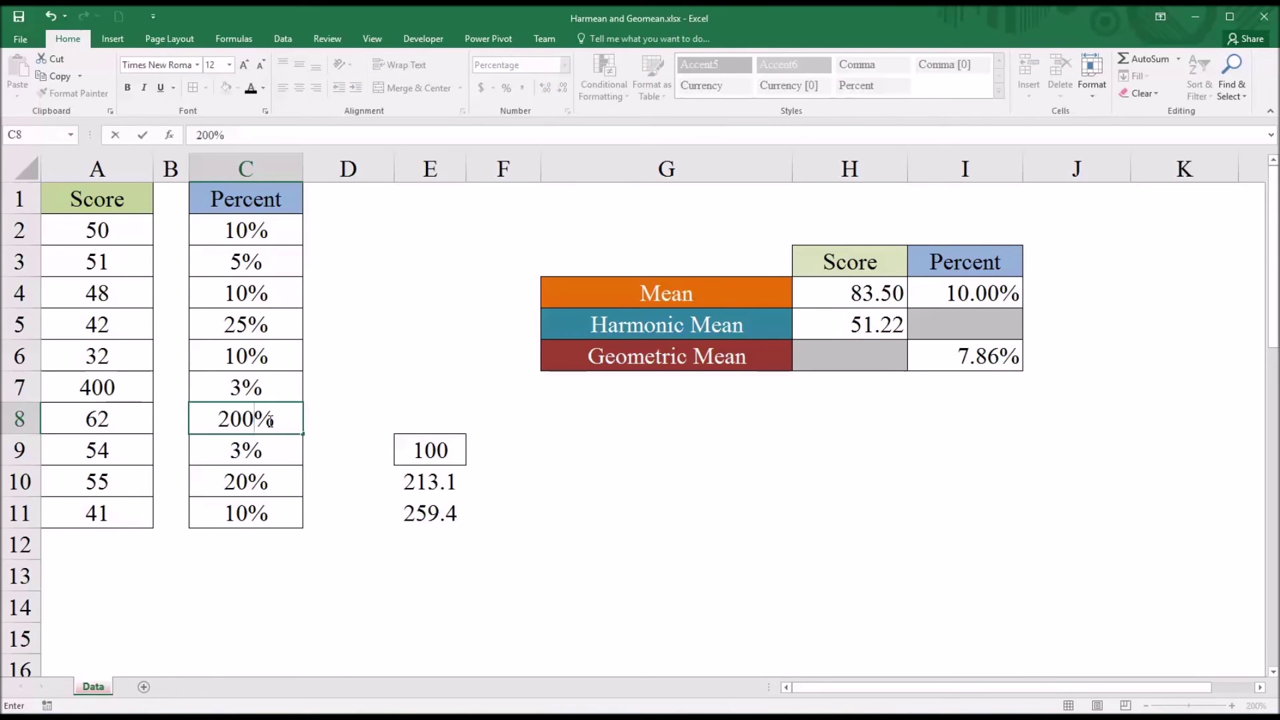
# Enter 200% in C8 and review the recalculated projections, 300.3 and 1337.
pyautogui.press('Return')
pyautogui.click(267, 421)
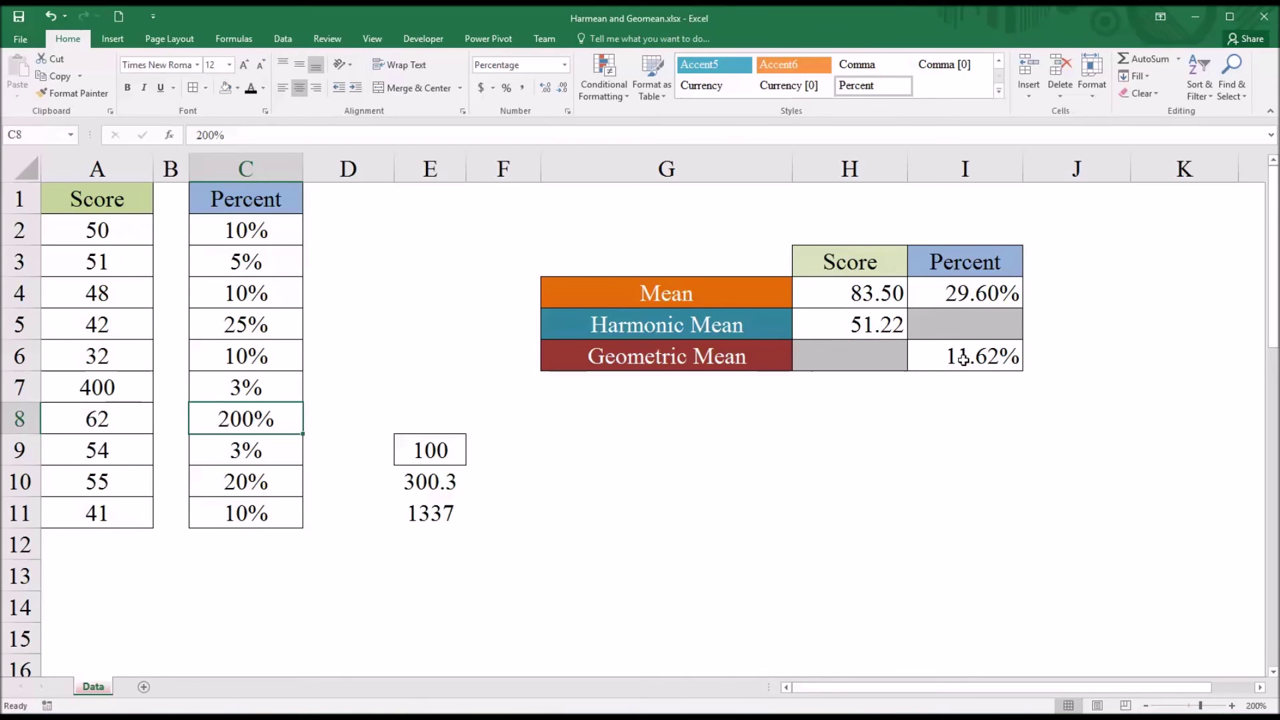
pyautogui.click(447, 482)
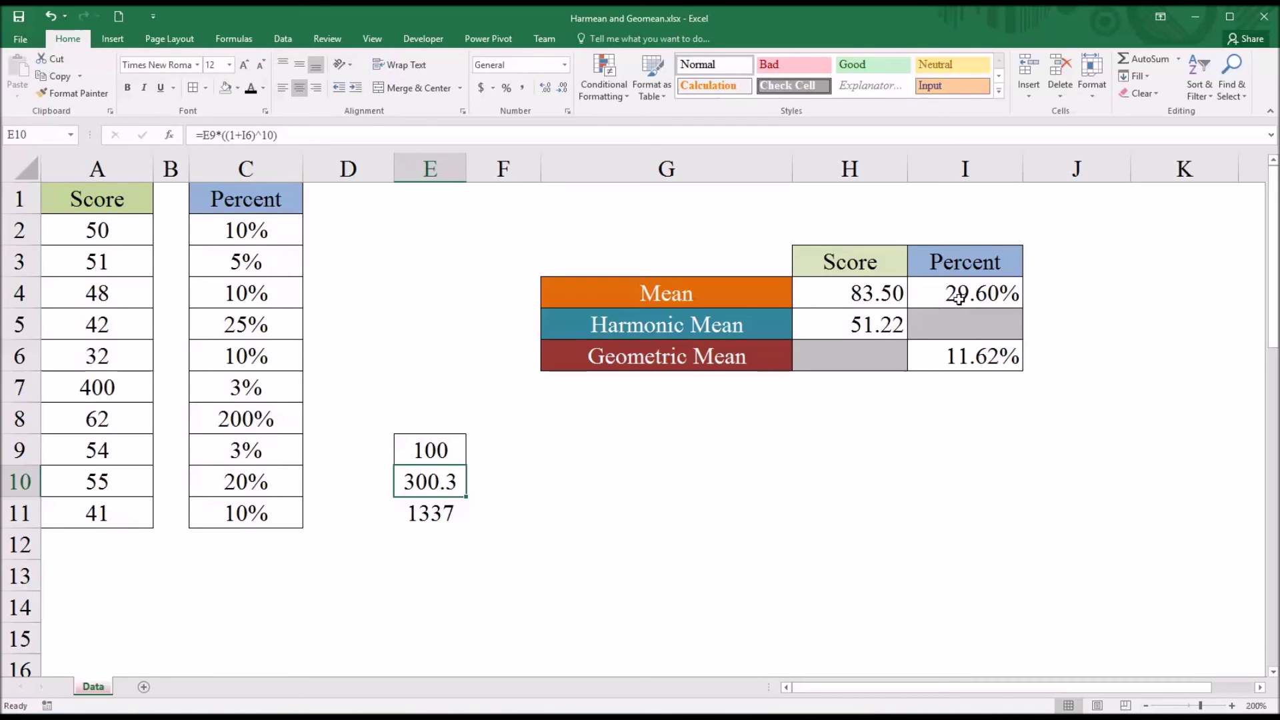
pyautogui.click(448, 519)
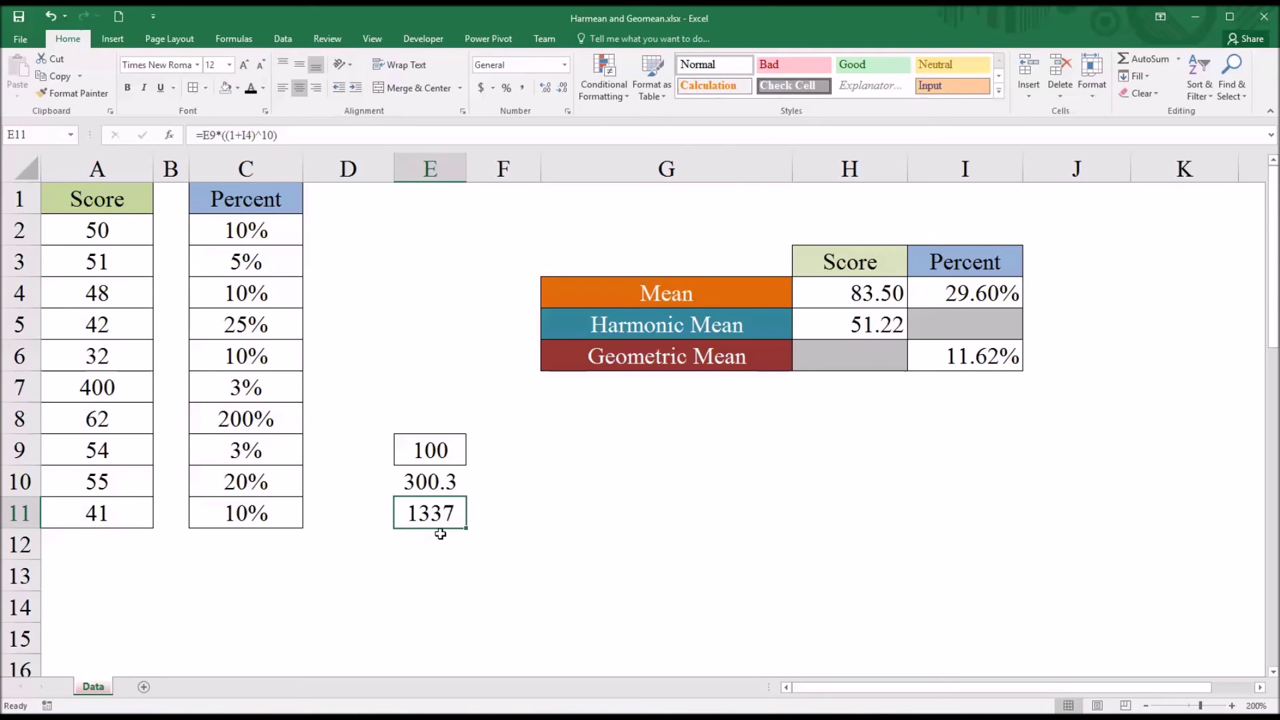
pyautogui.moveTo(429, 484); pyautogui.dragTo(428, 515)
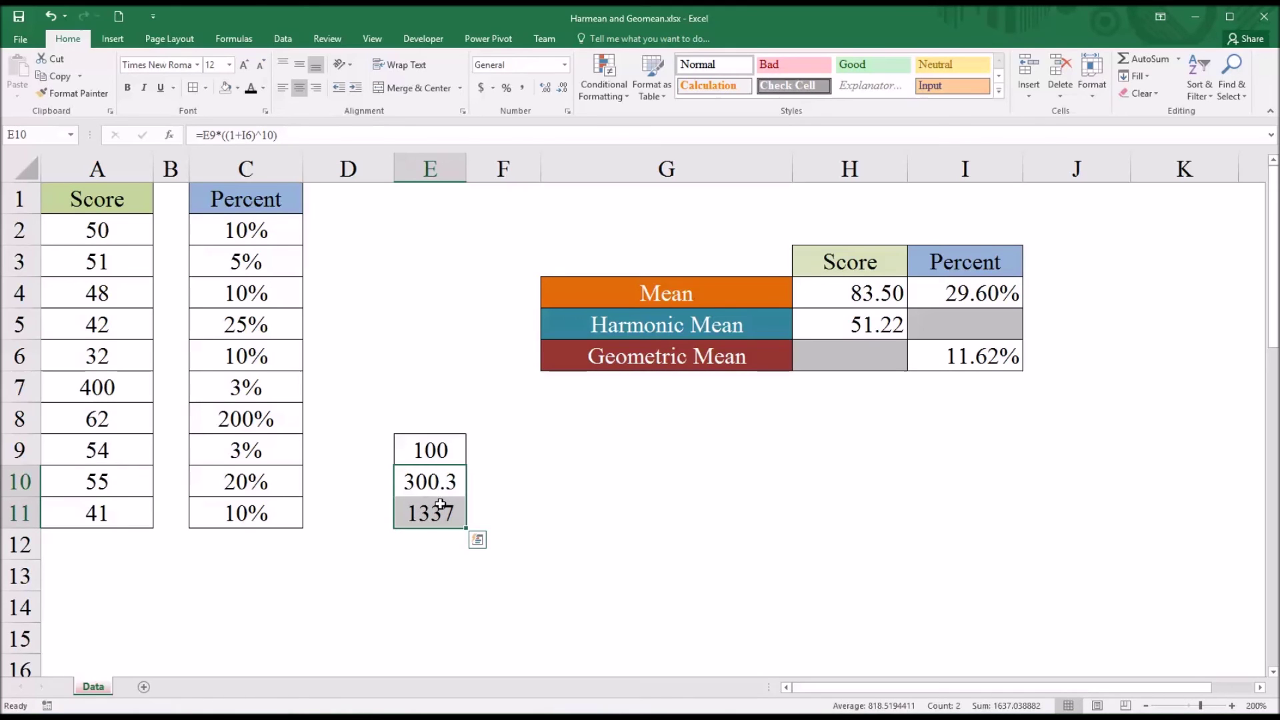
pyautogui.moveTo(430, 485); pyautogui.dragTo(434, 506)
pyautogui.click(474, 509)
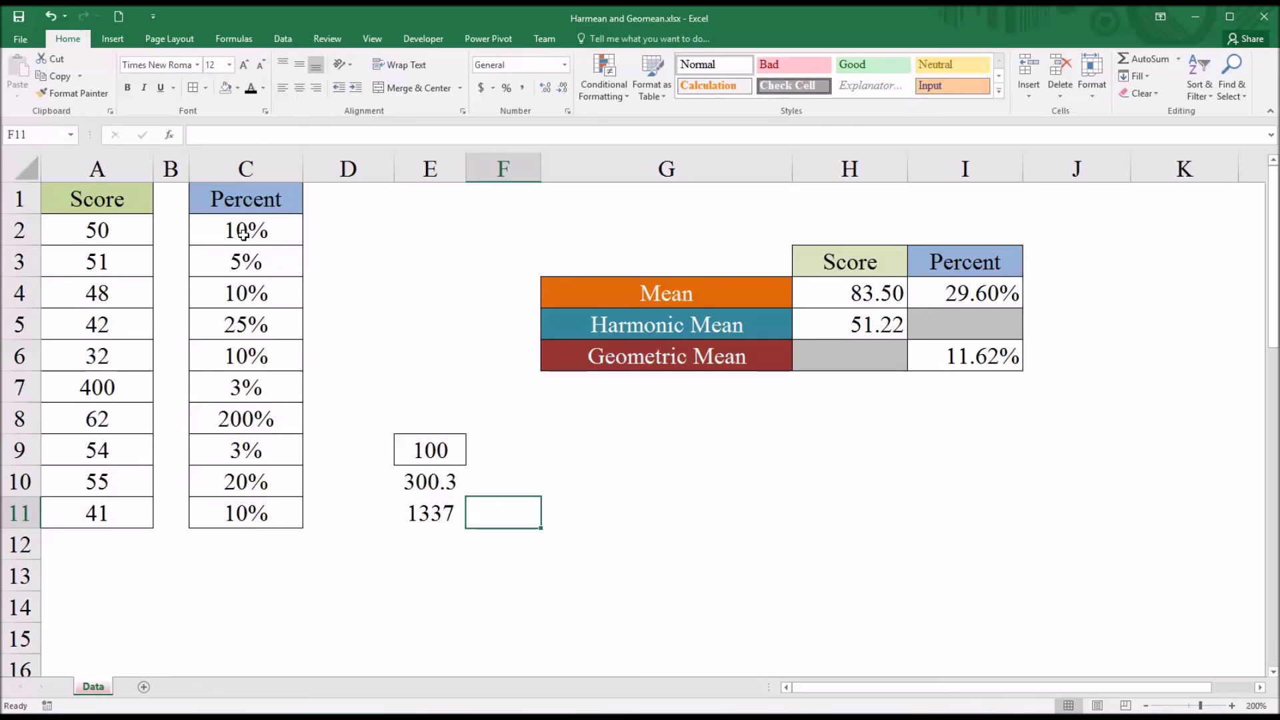
# Fill 10% from C2 down to C11 and check both projections read 259.4.
pyautogui.moveTo(244, 232); pyautogui.dragTo(258, 514)
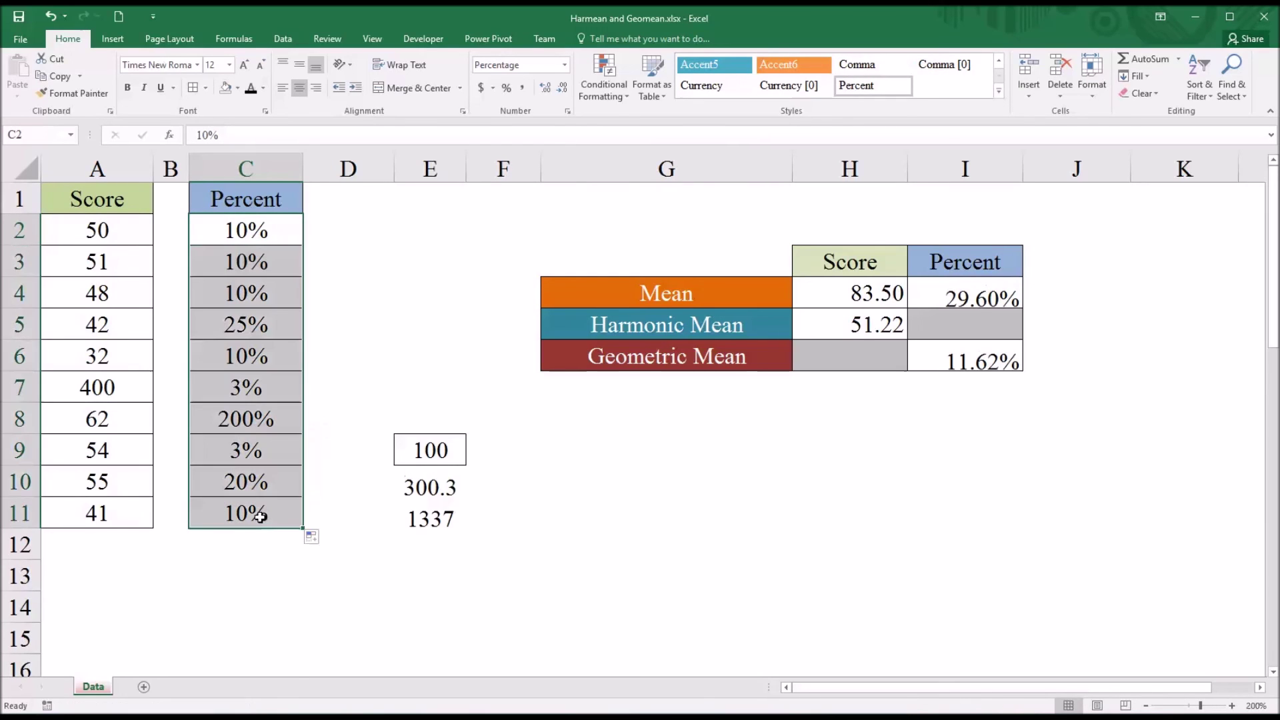
pyautogui.click(405, 483)
pyautogui.click(408, 515)
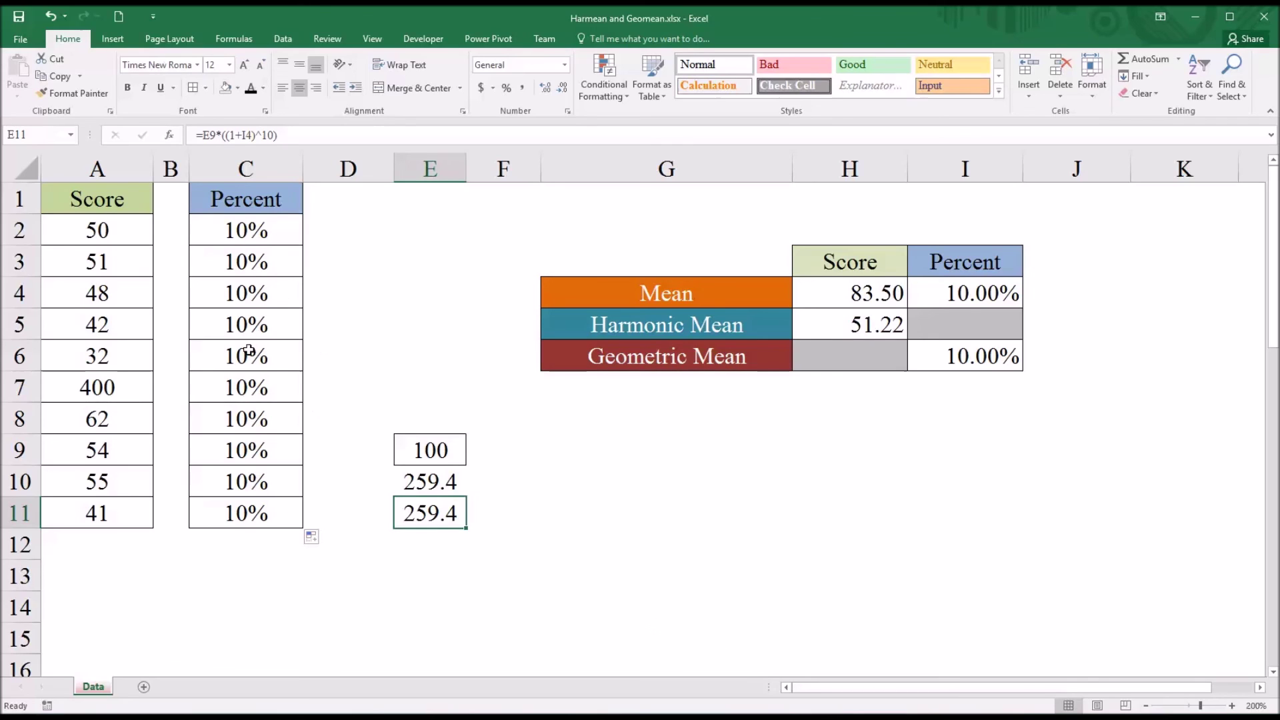
# Enter 300% in C5 and compare the projections, 372.4 and 2692.
pyautogui.click(228, 324)
pyautogui.write('3')
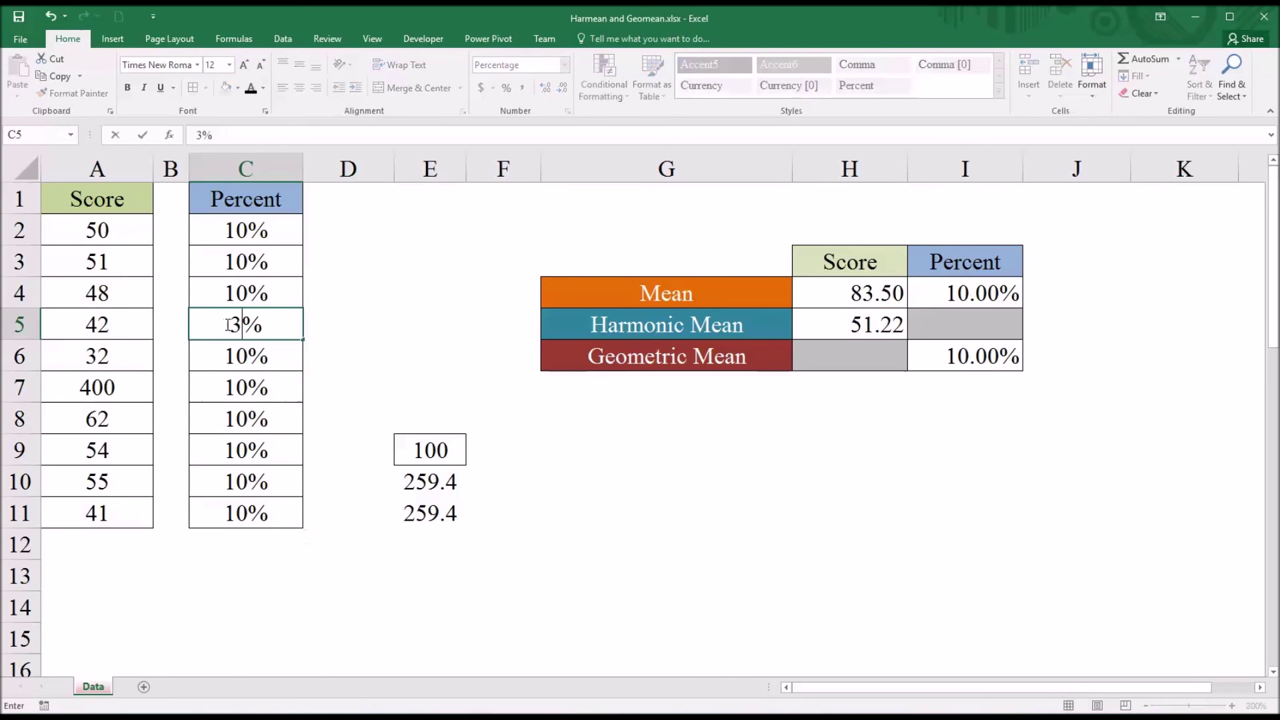
pyautogui.write('00')
pyautogui.press('Return')
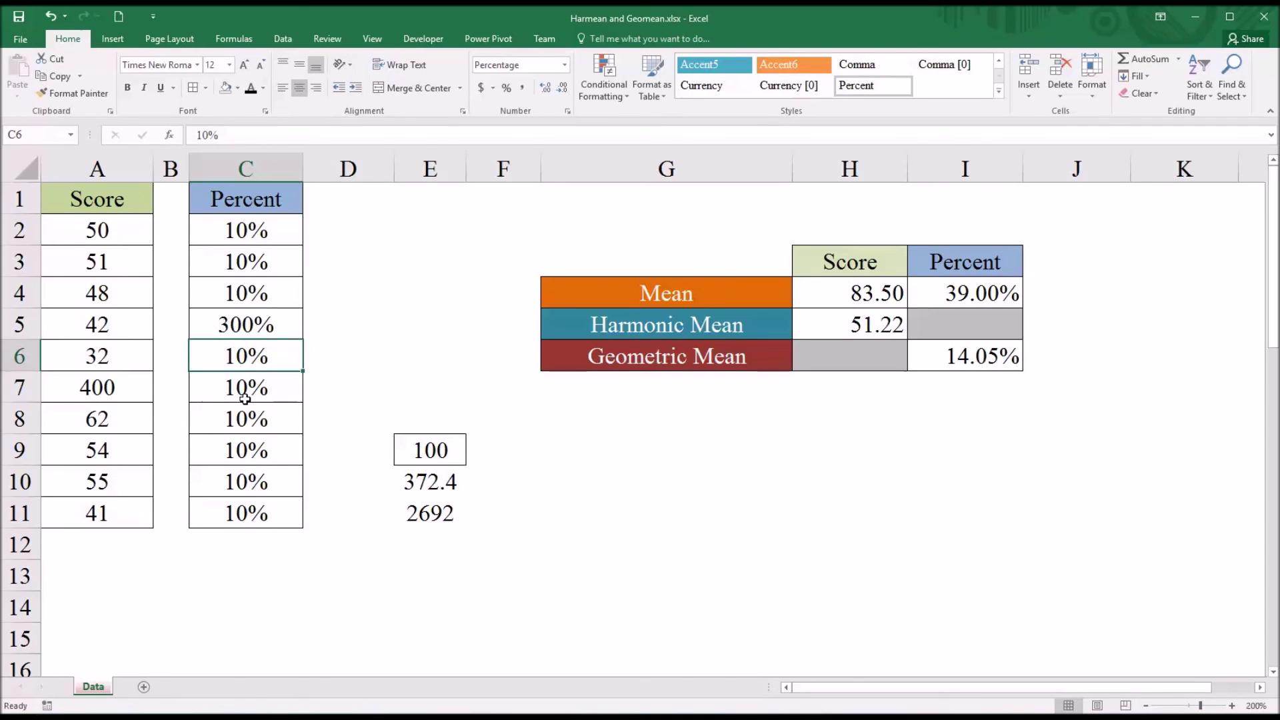
pyautogui.click(404, 485)
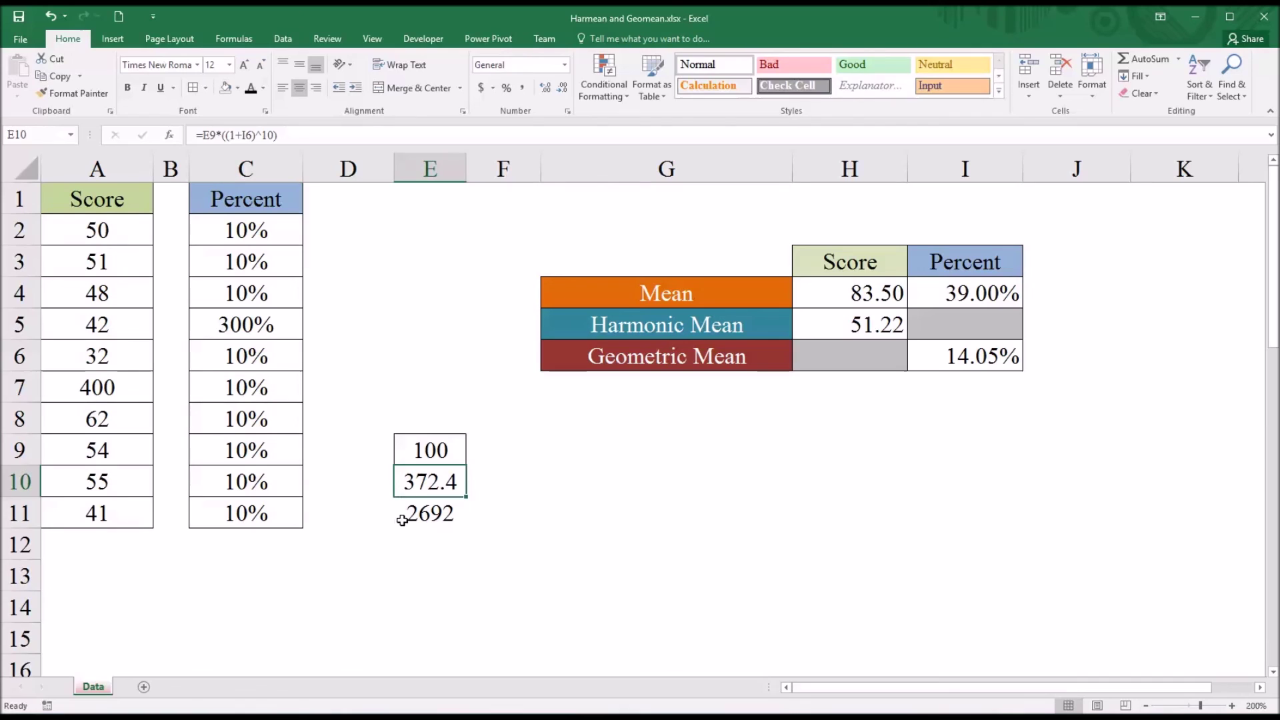
pyautogui.click(401, 516)
pyautogui.click(407, 486)
pyautogui.click(421, 514)
pyautogui.click(425, 486)
pyautogui.click(420, 514)
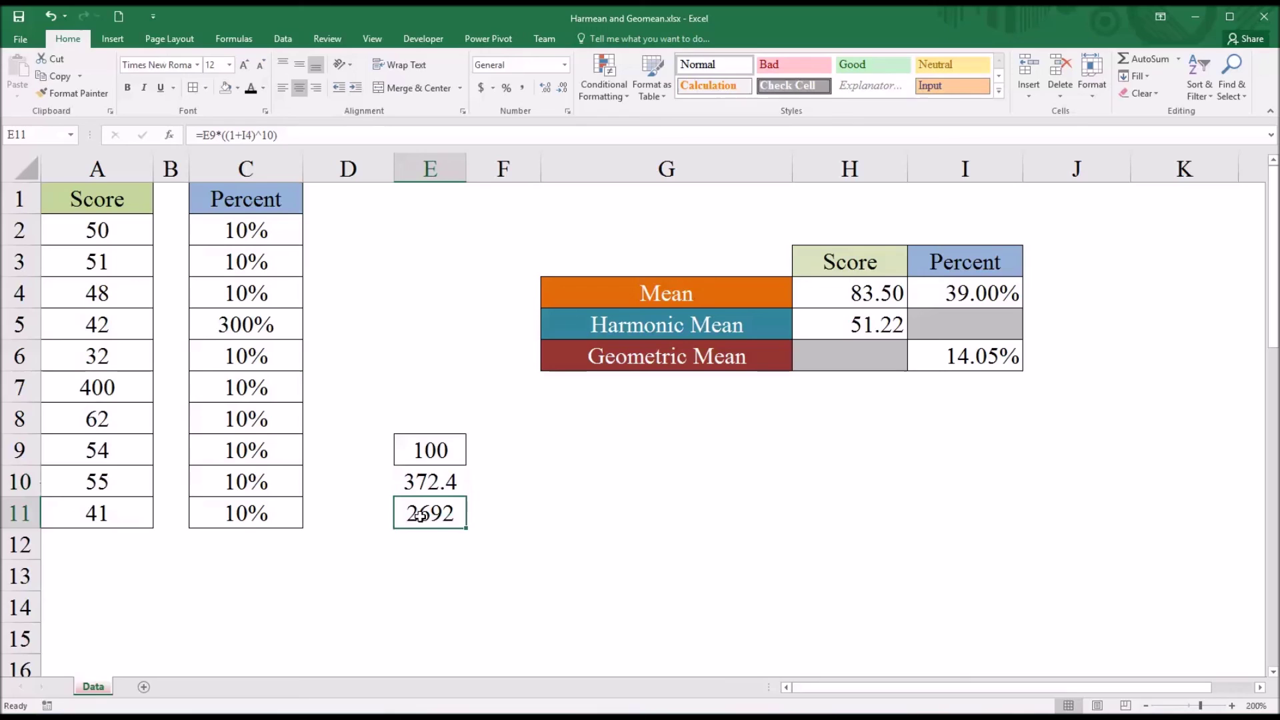